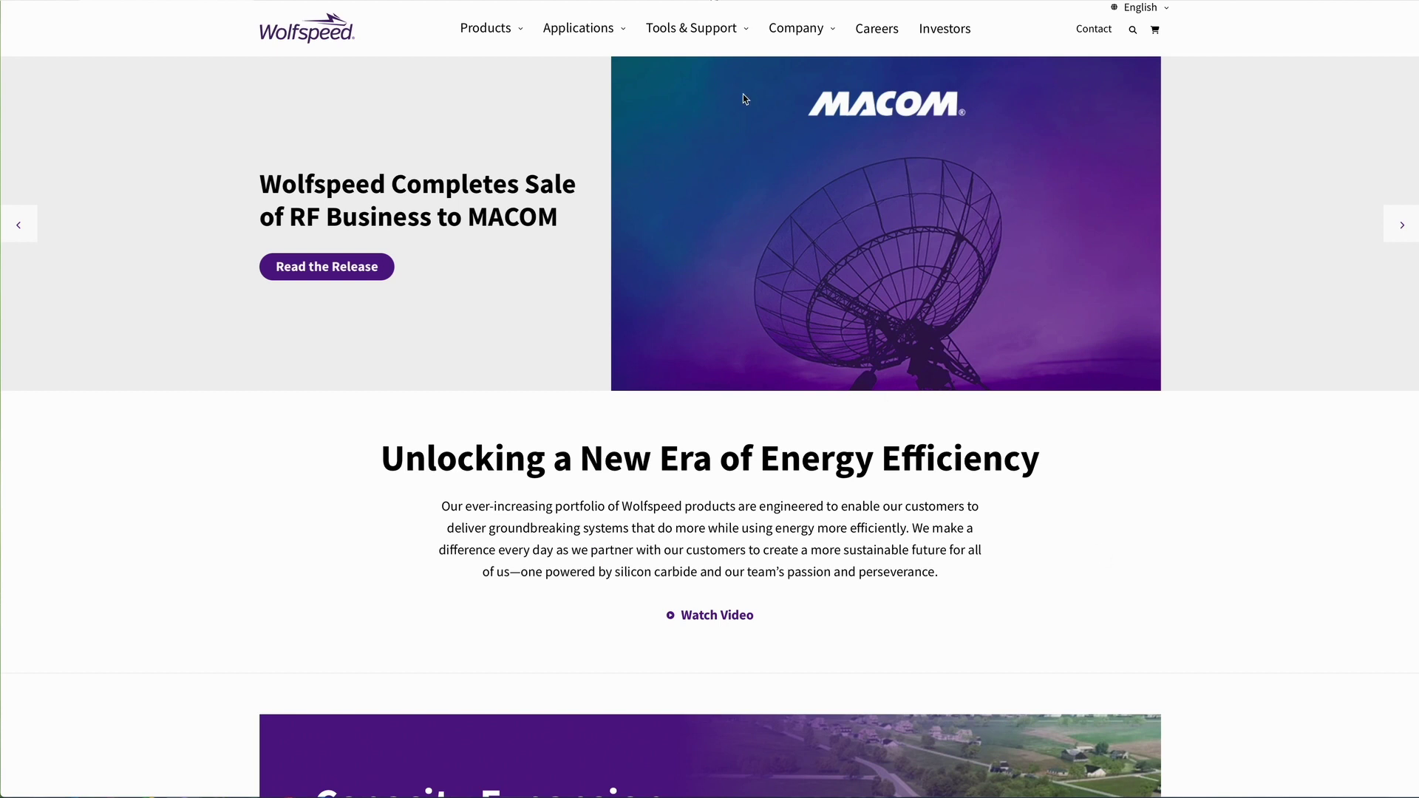
Open the SpeedFit Design Simulator and choose the DC-DC Boost Converter topology
left_click(710, 31)
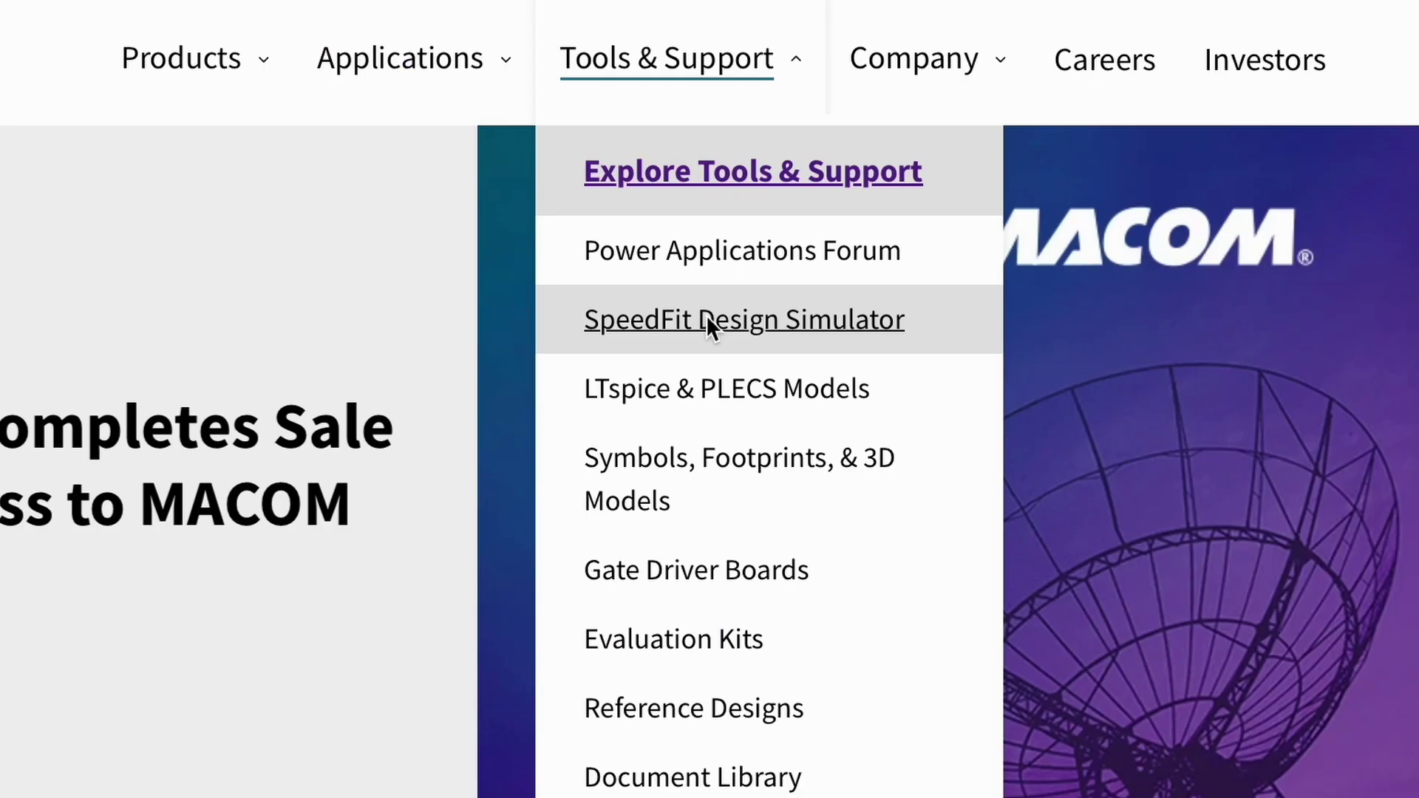
left_click(707, 318)
left_click(311, 522)
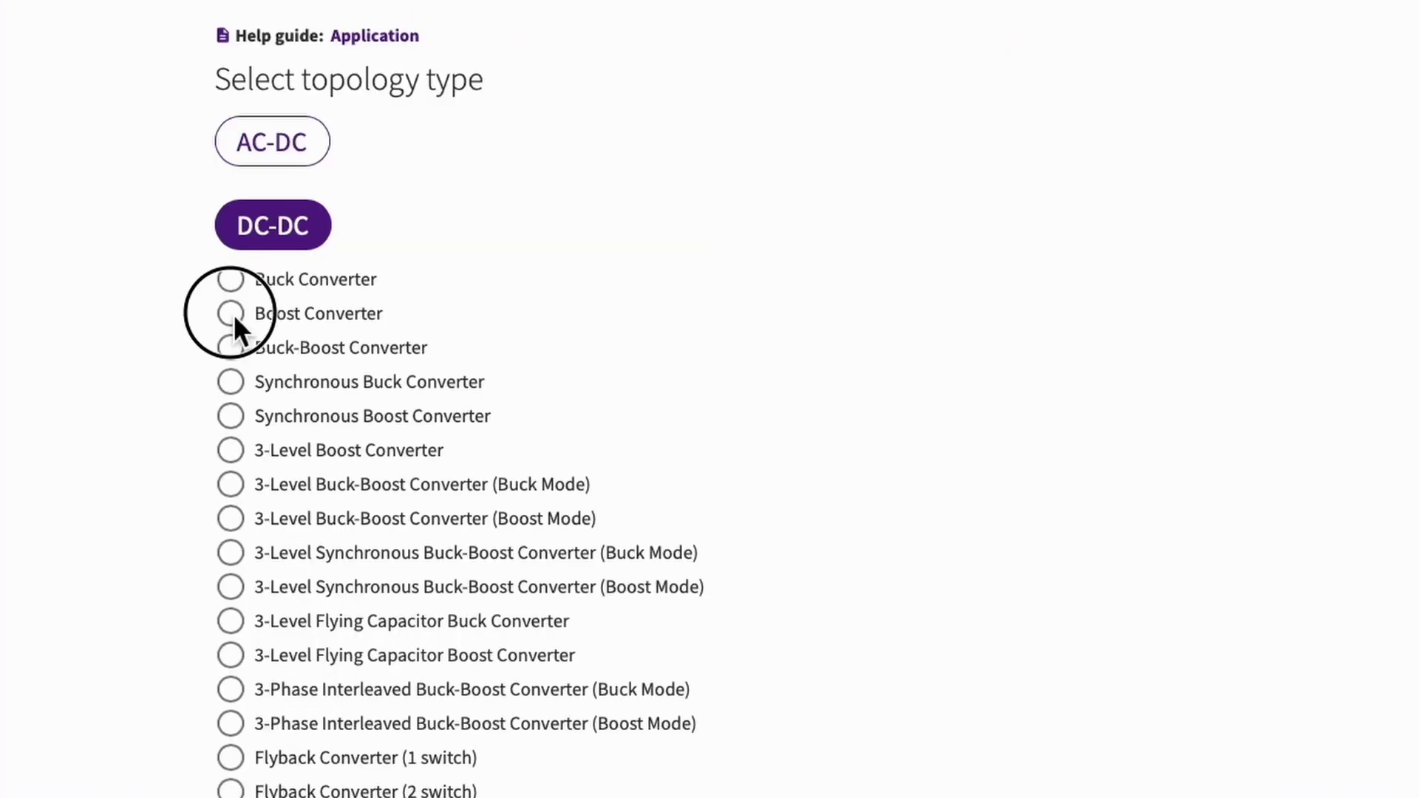
left_click(290, 552)
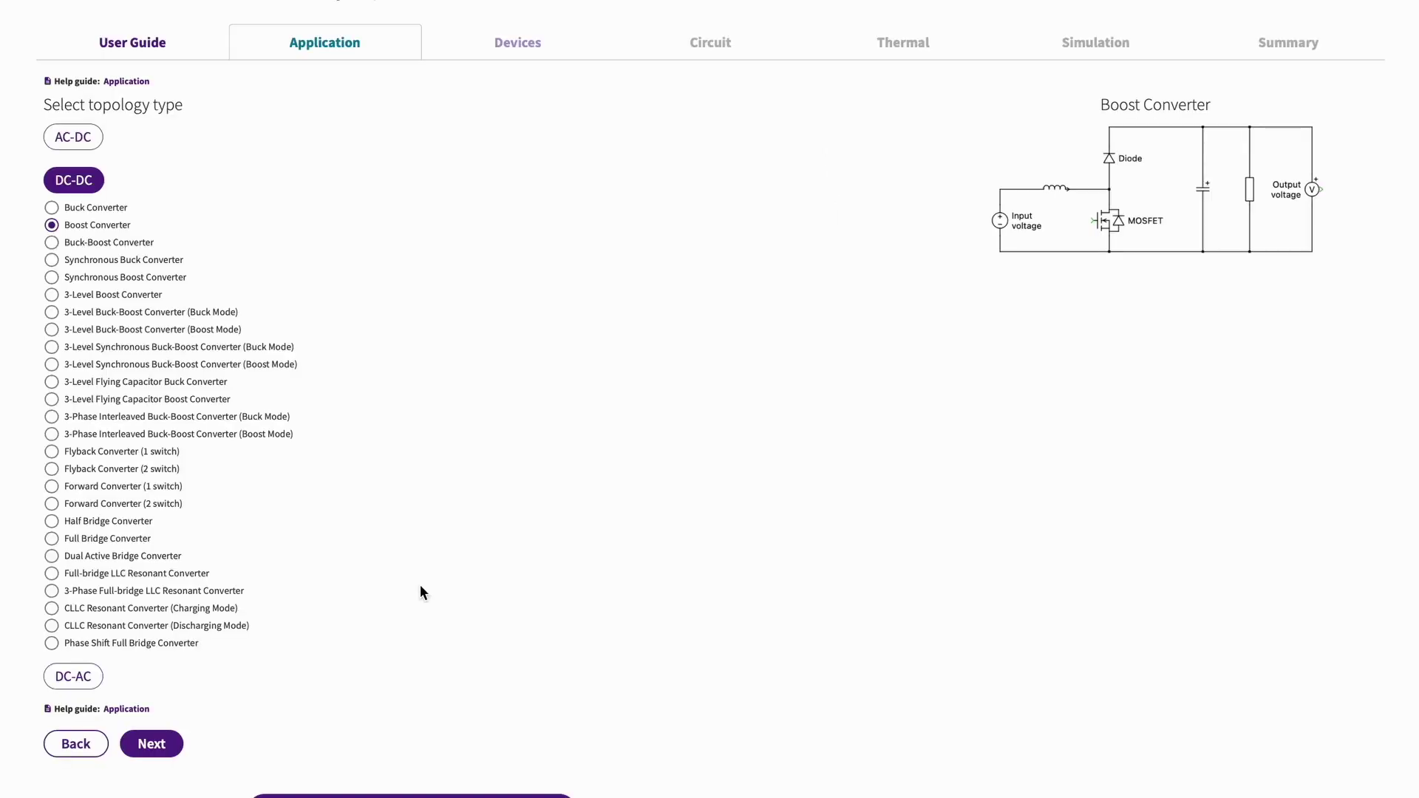
On the Devices step, set output voltage to 850 Vdc and rated power to 20000 W
left_click(151, 743)
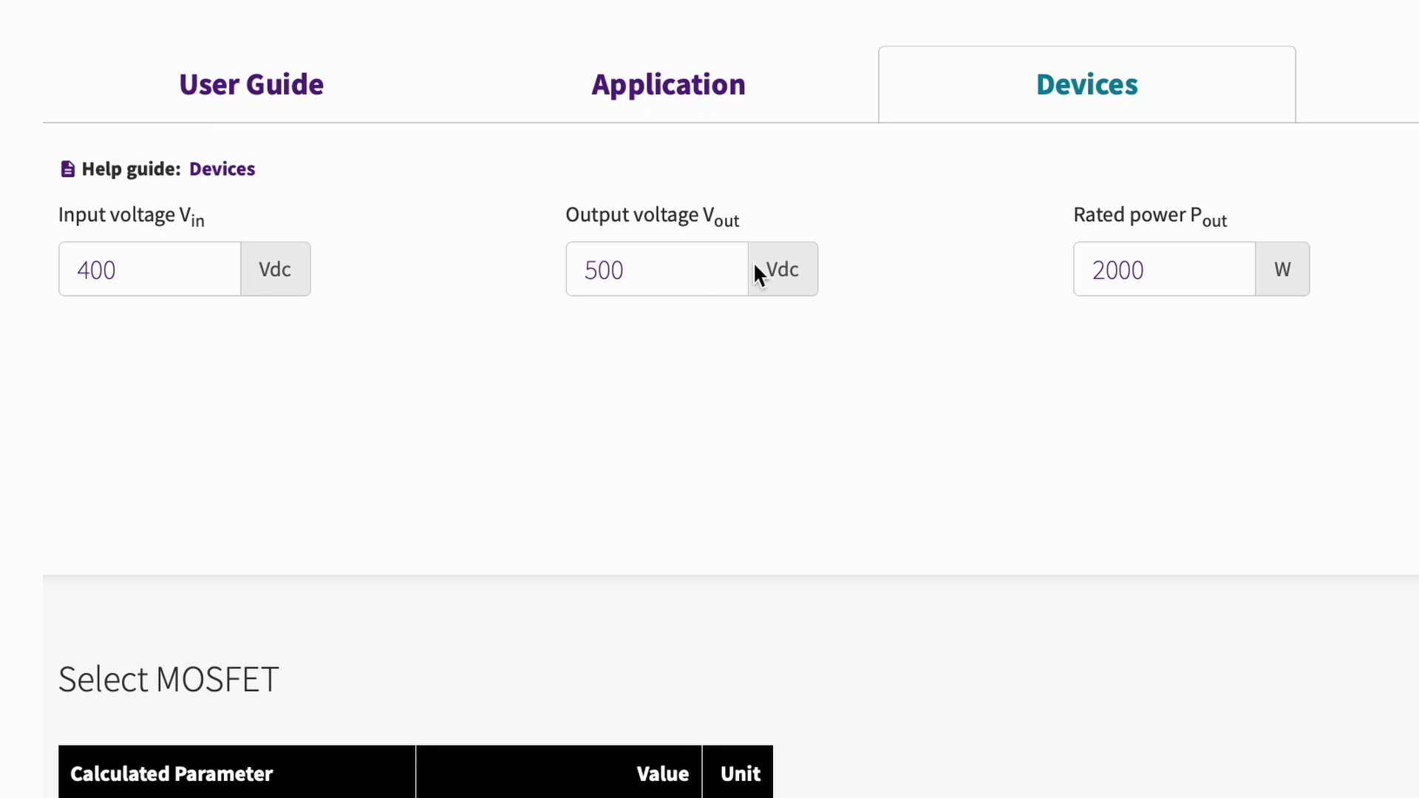
left_click_drag(621, 271, 570, 275)
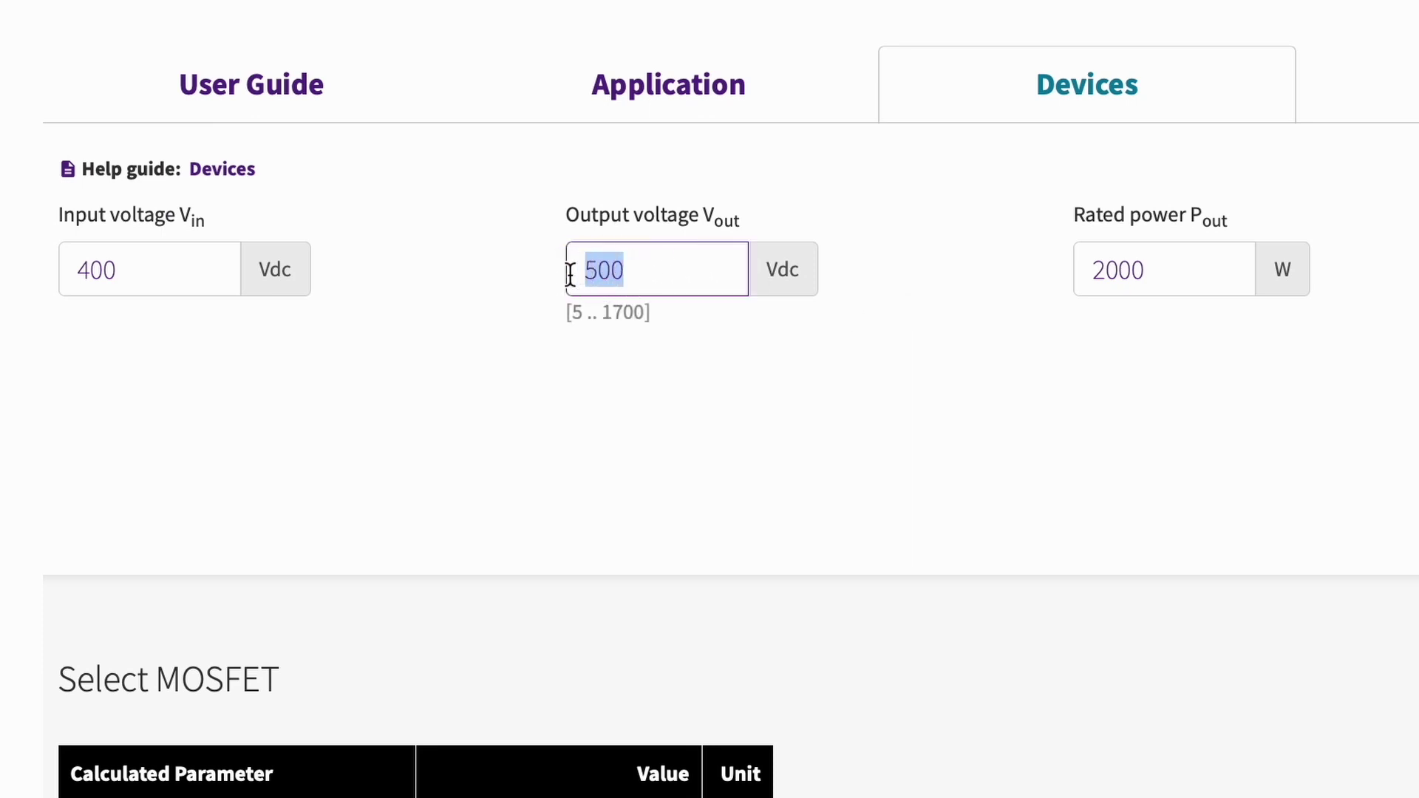
type("850")
left_click(1173, 281)
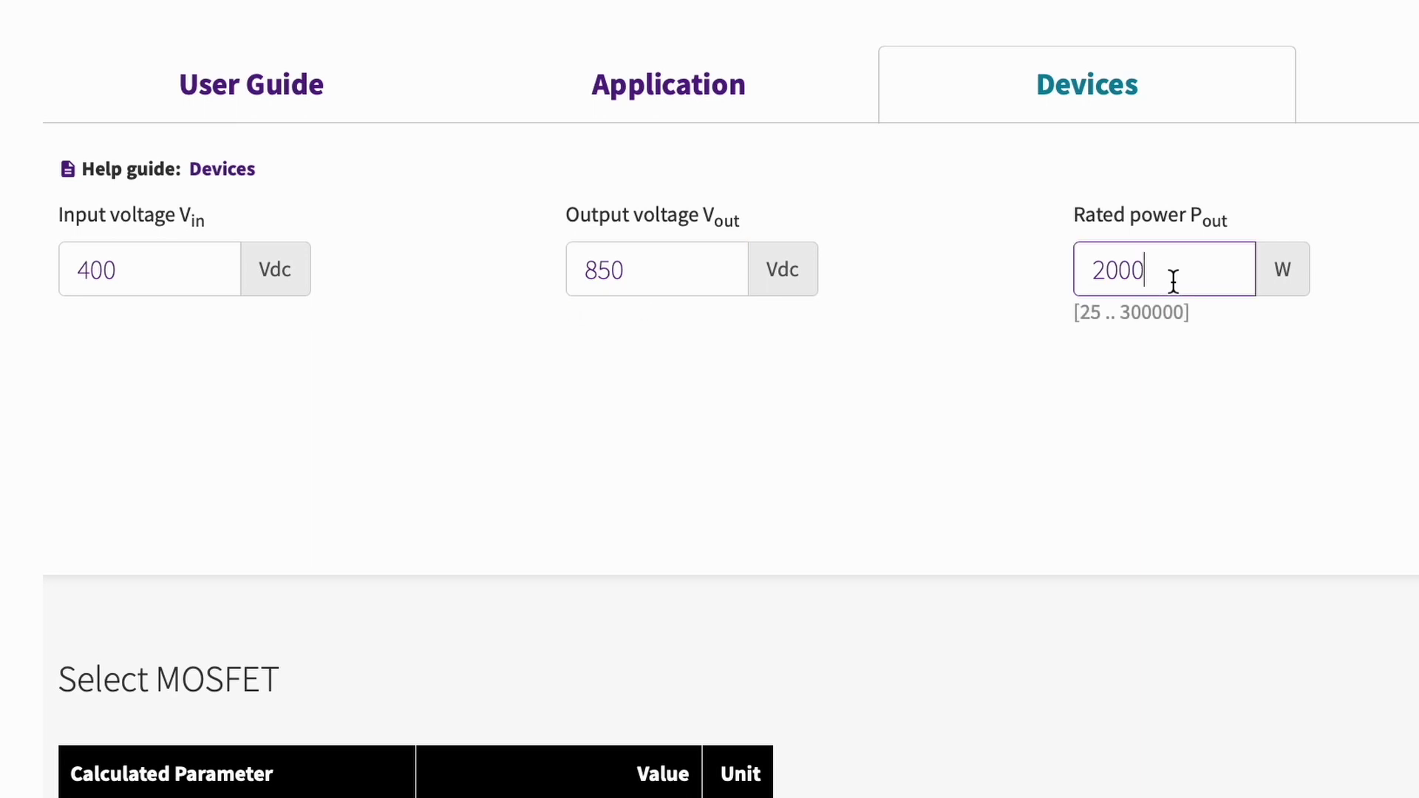
type("0")
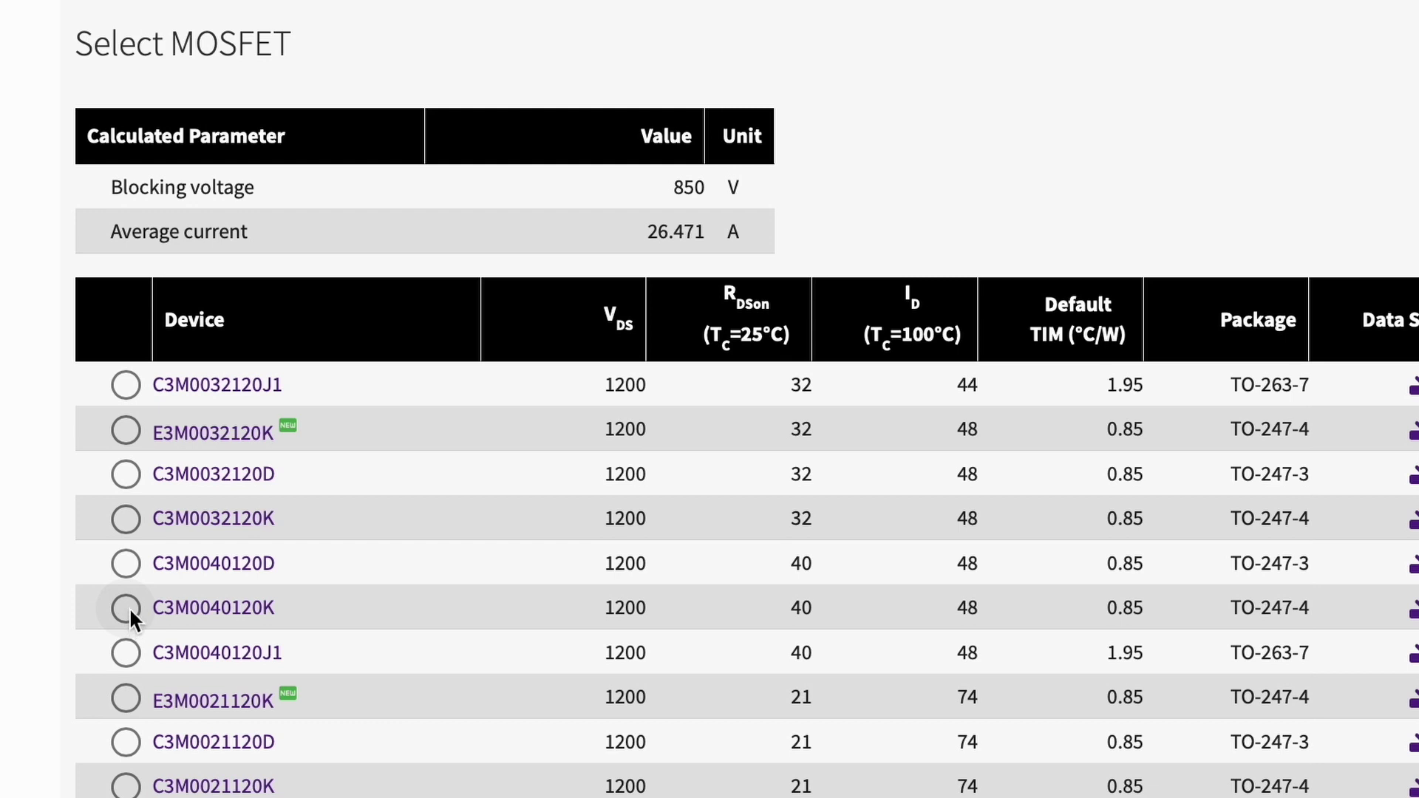
Choose two parallel C3M0040120K MOSFETs and the C4D30120H diode, selecting its parallel count
left_click(127, 608)
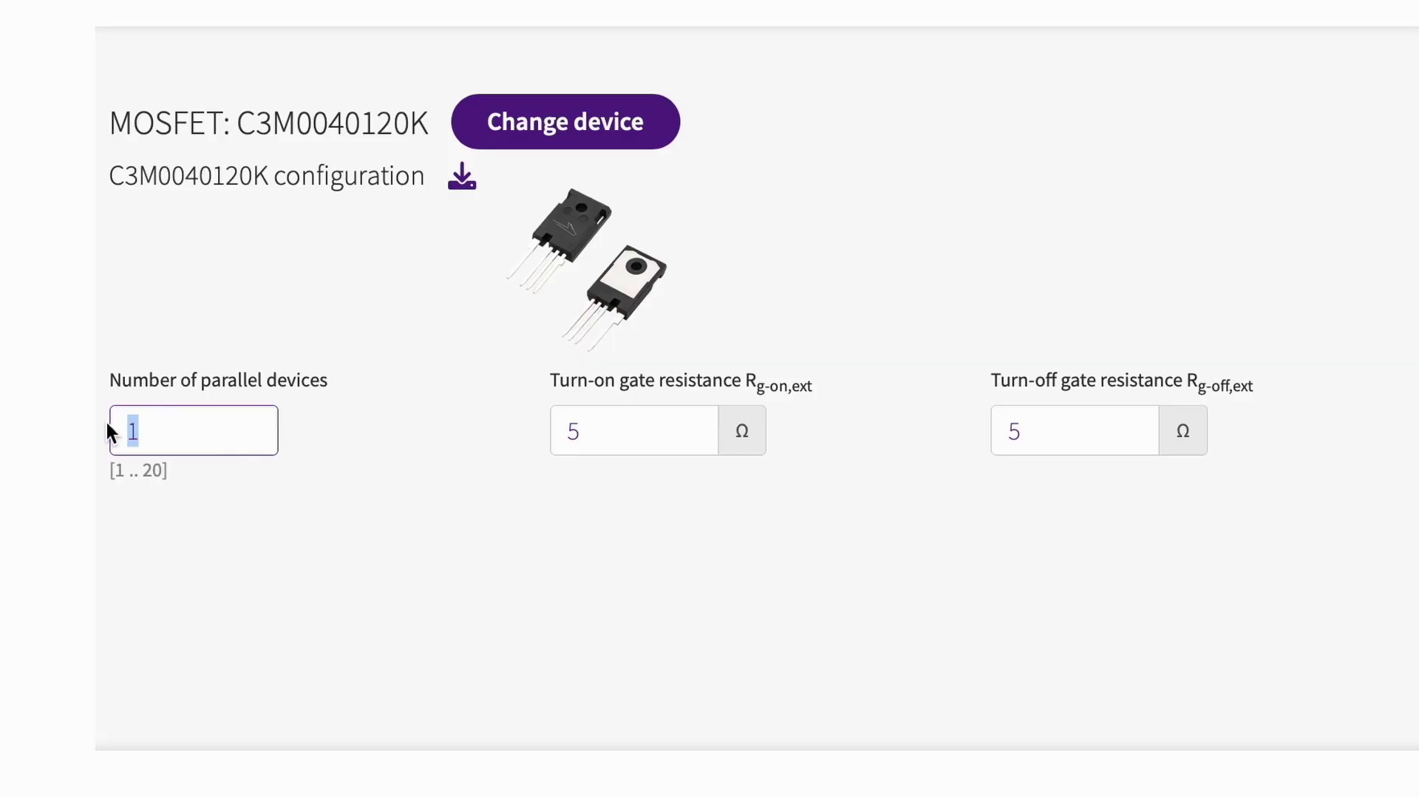
type("2")
left_click(780, 493)
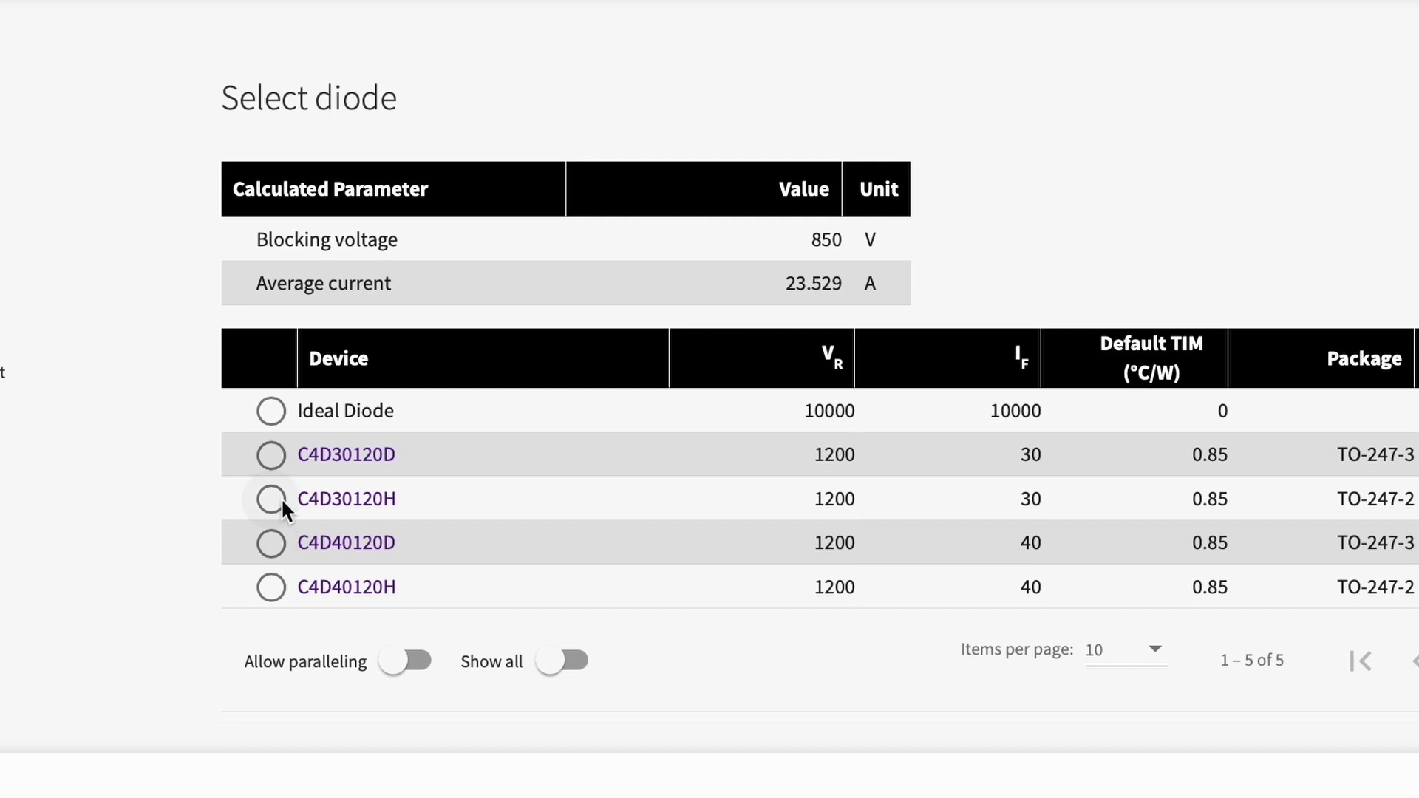
left_click(275, 495)
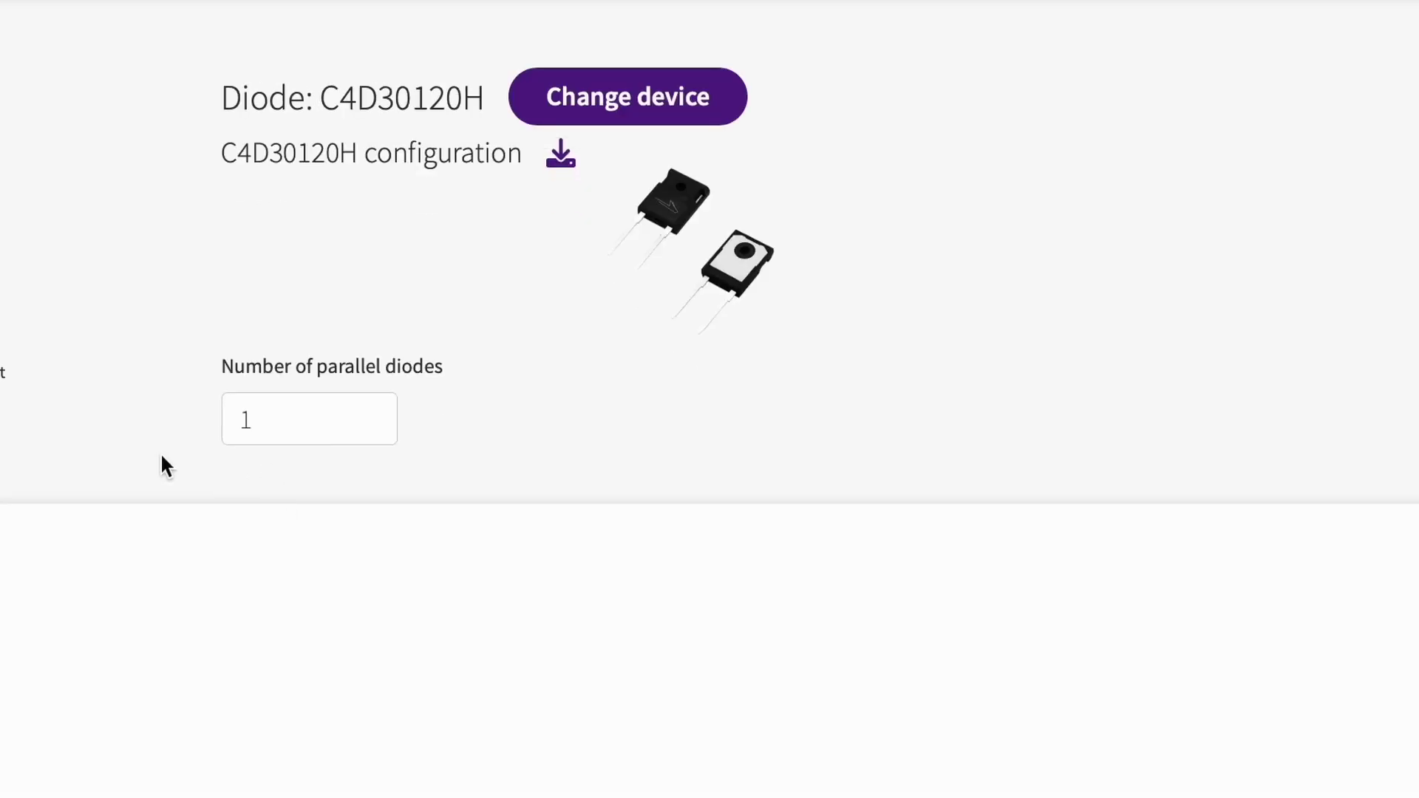
double_click(237, 421)
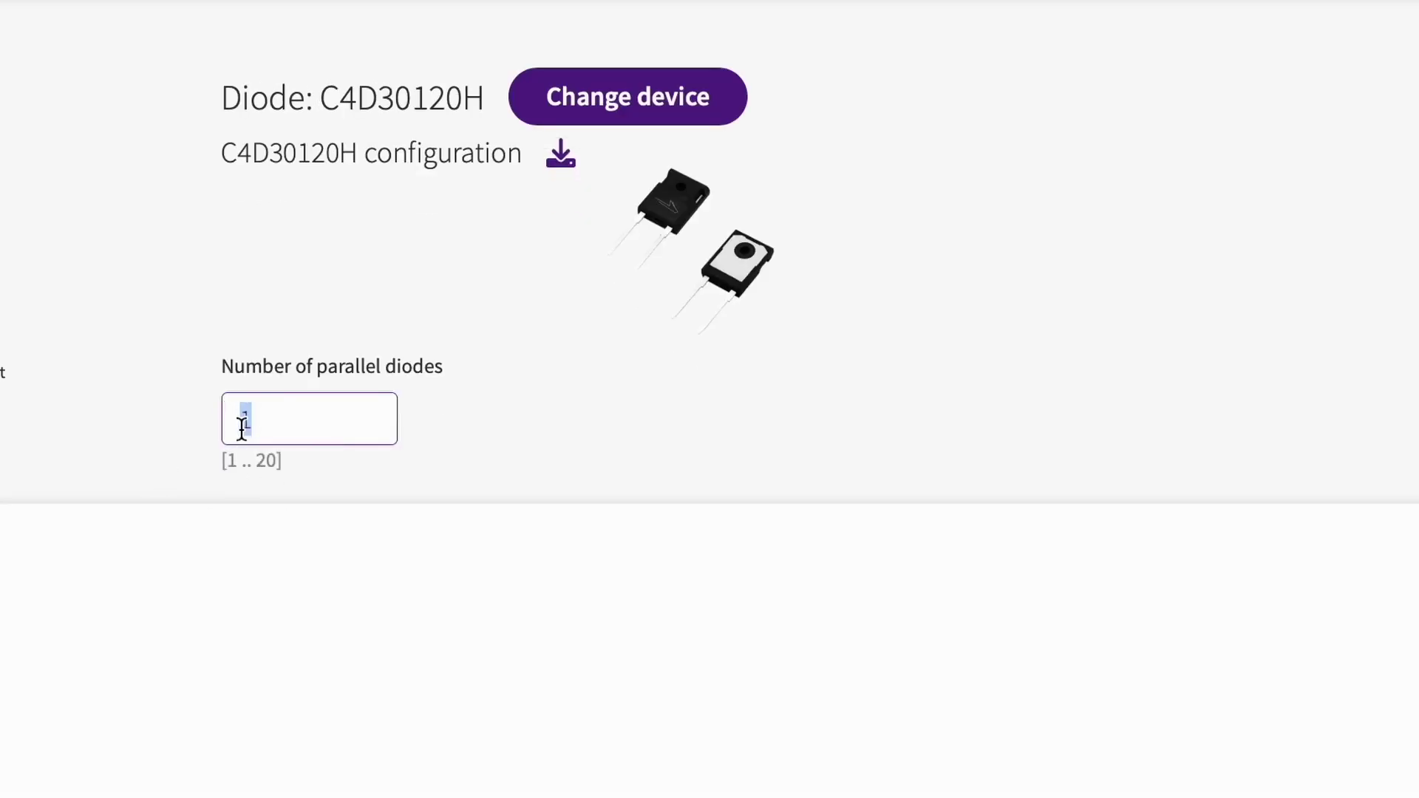
Set the diode parallel count to 2 and advance through the Circuit step to Thermal
type("2")
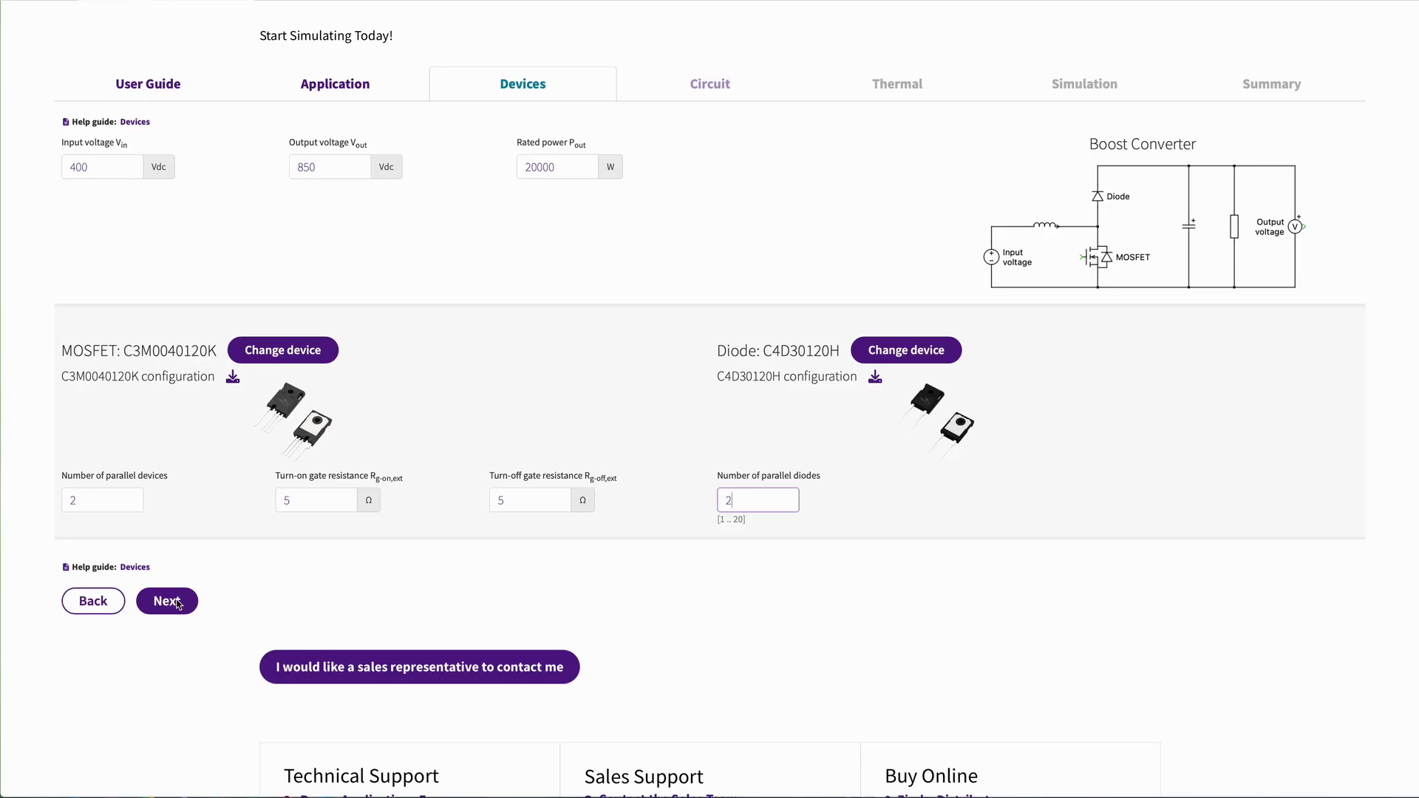
left_click(167, 601)
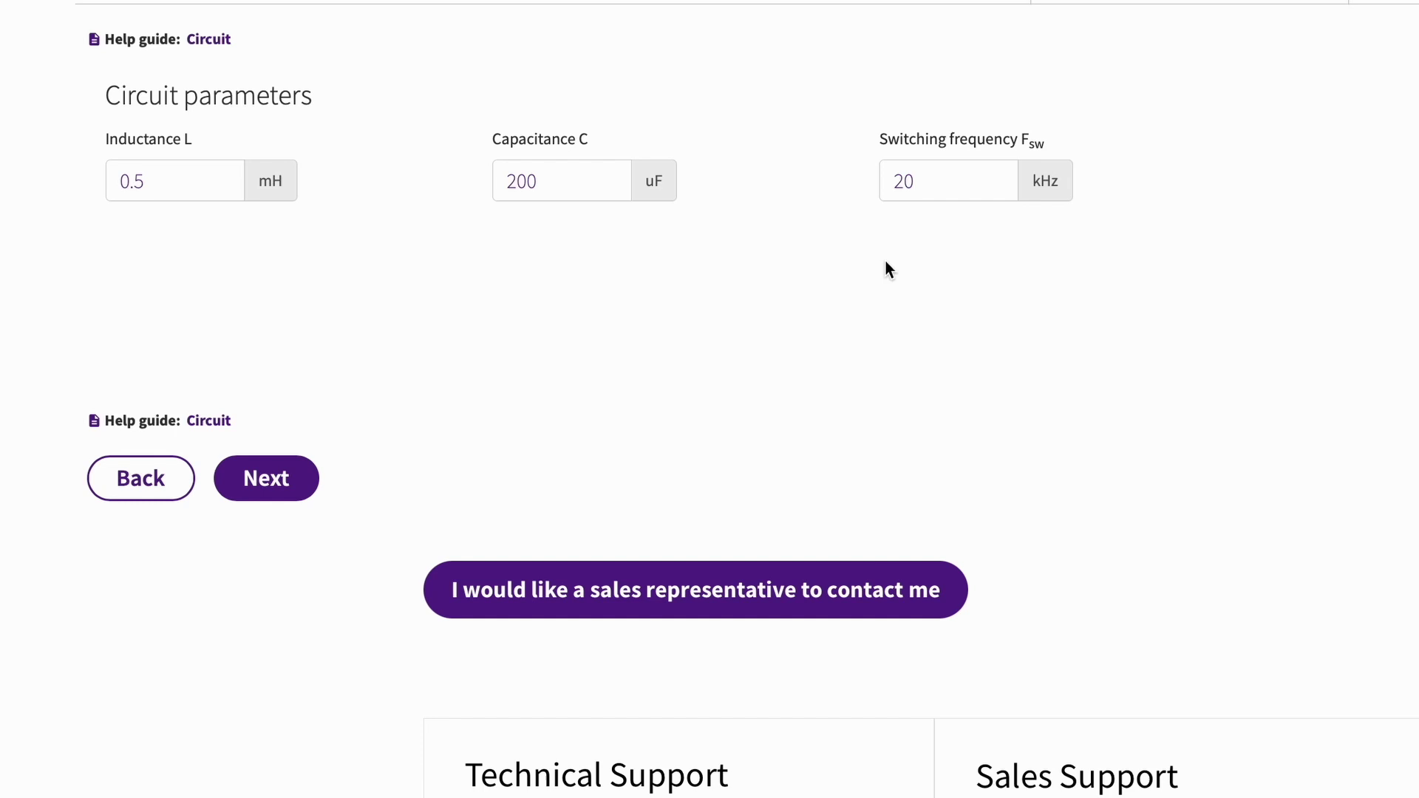
left_click(267, 481)
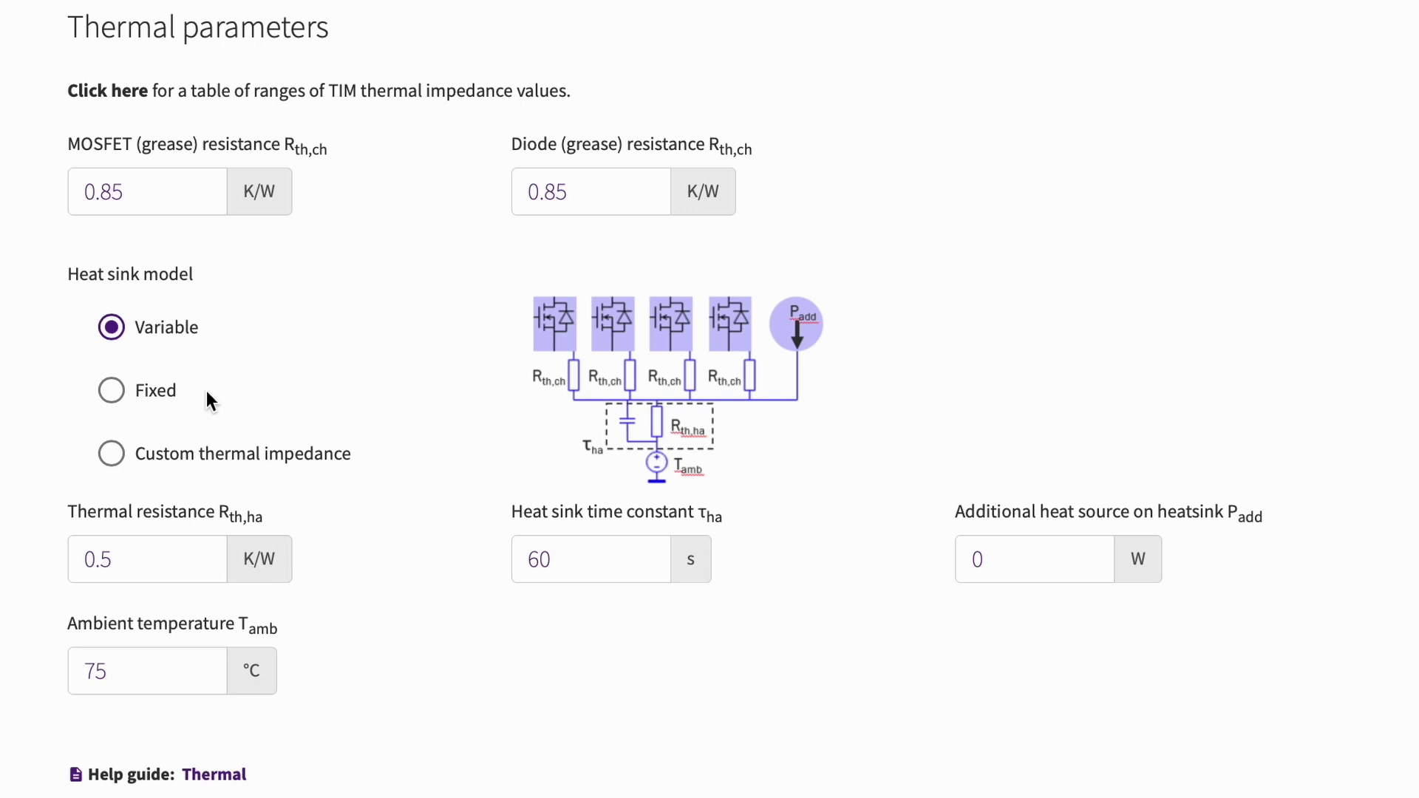
Set heatsink thermal resistance to 0.25 K/W and ambient temperature to 25 °C
left_click_drag(165, 544, 57, 560)
type(".")
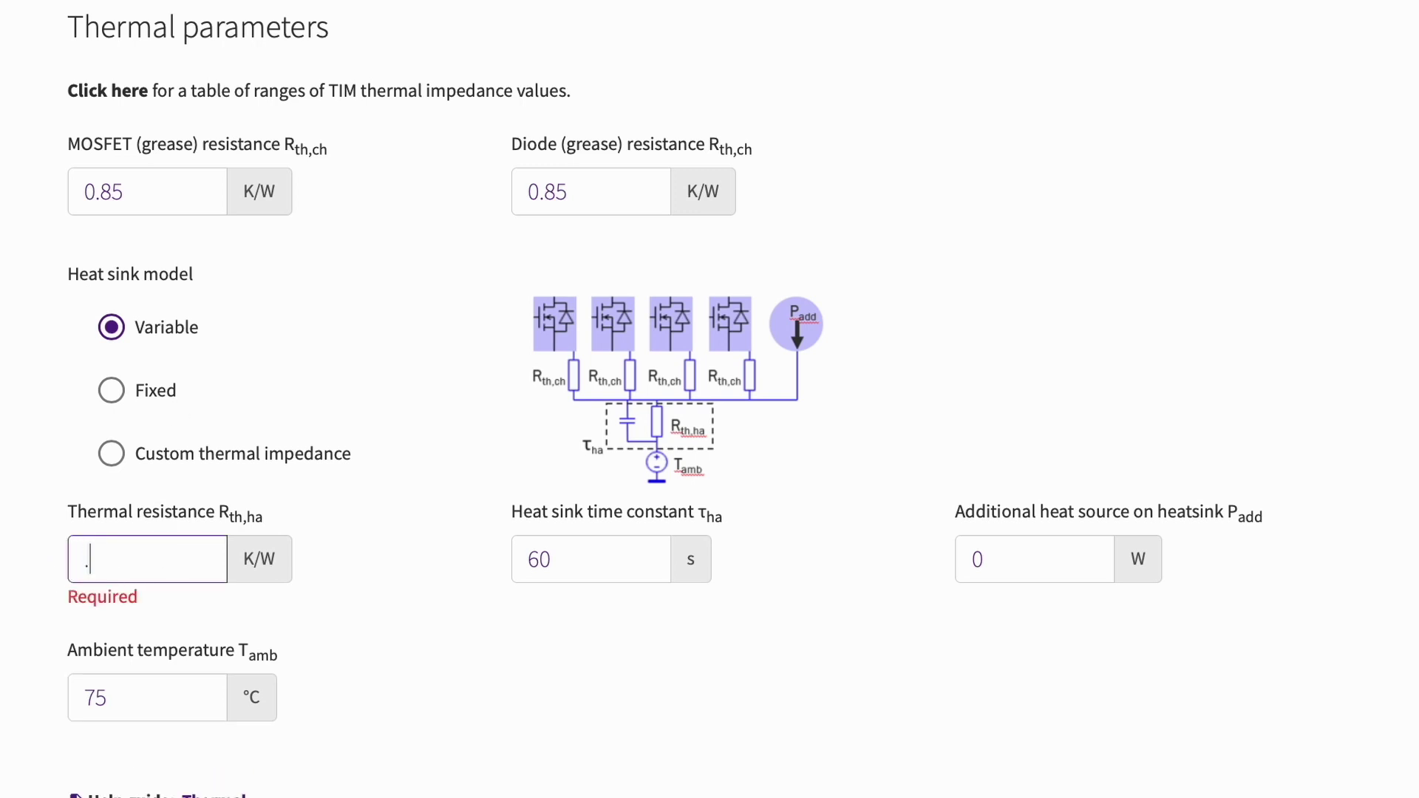
type("25")
left_click(282, 640)
left_click(142, 673)
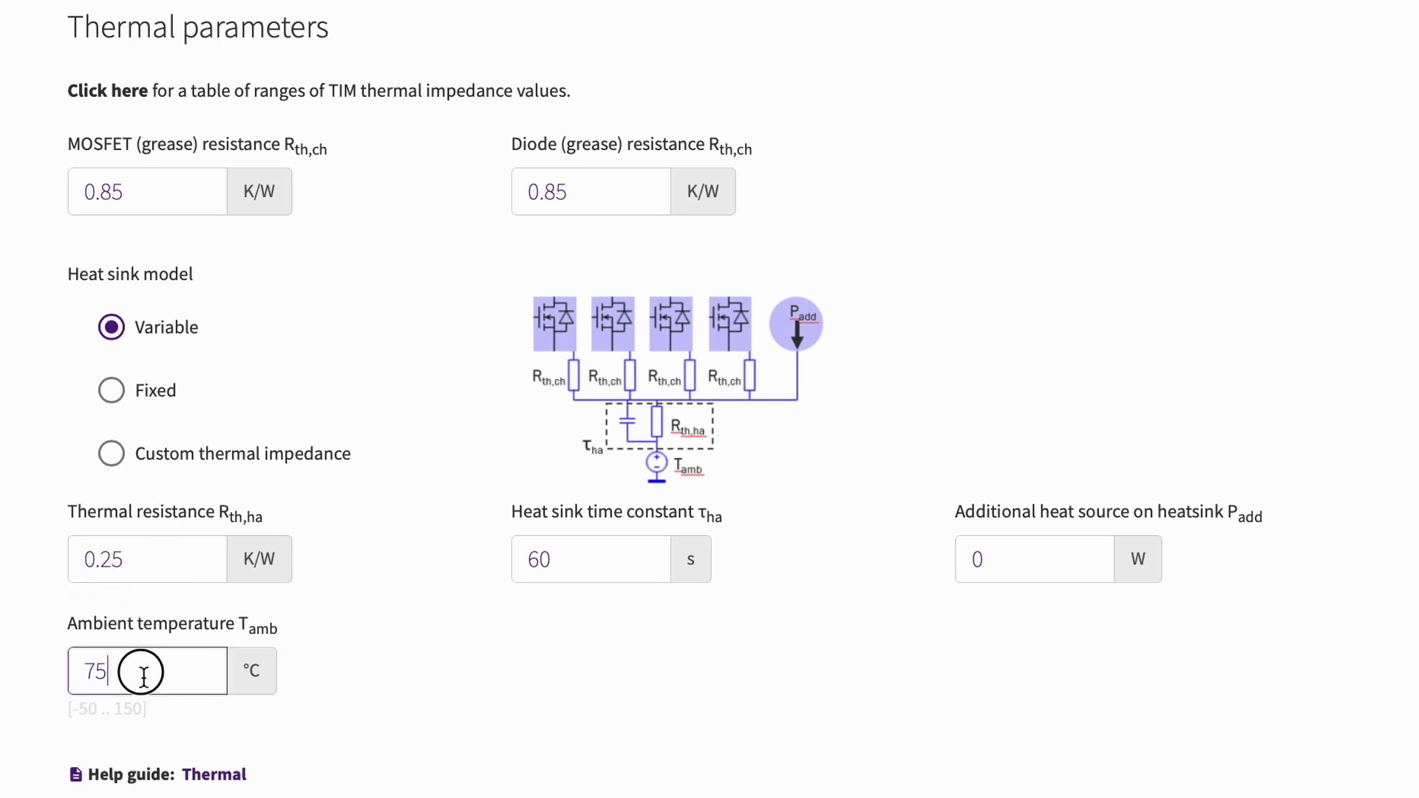
left_click_drag(143, 673, 51, 683)
type("25")
left_click(169, 672)
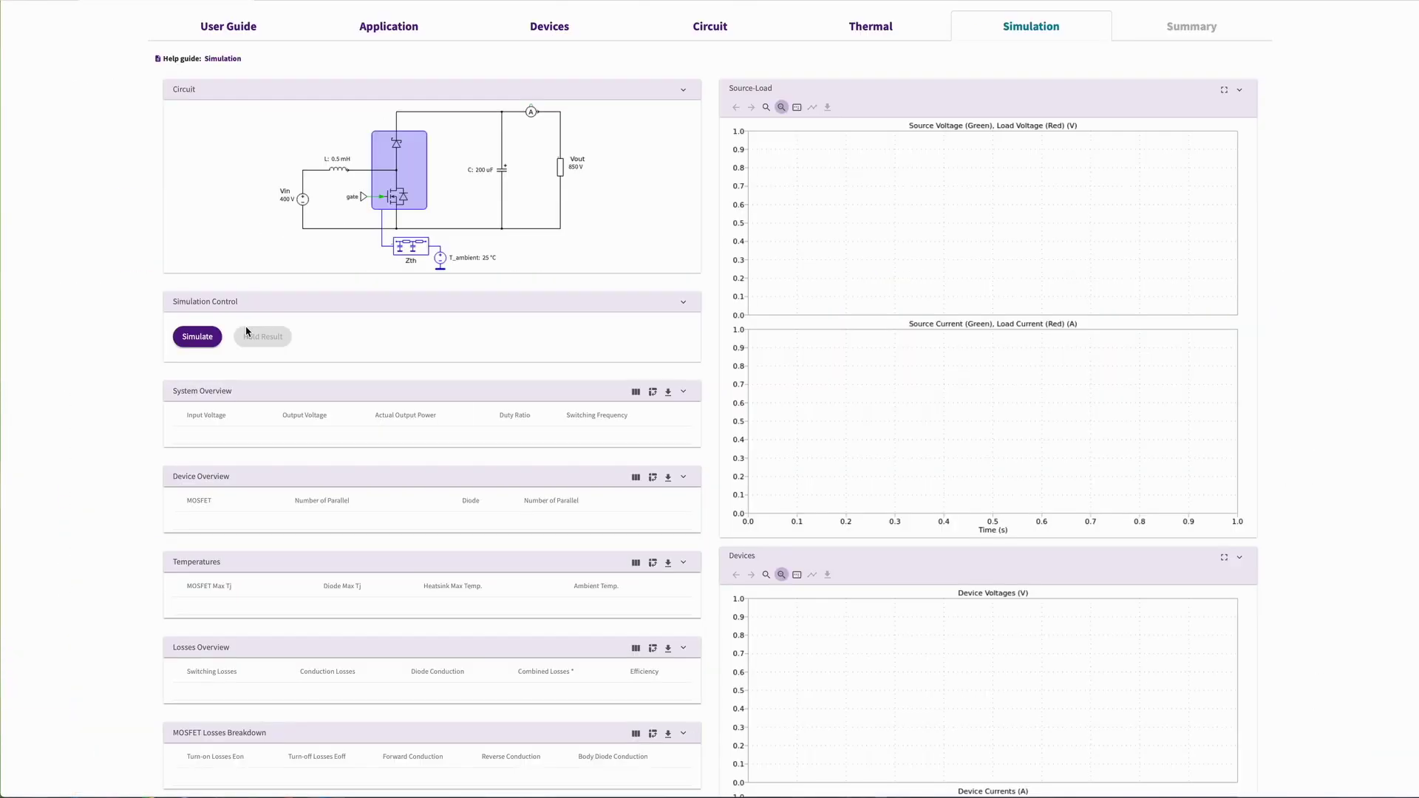
Run the simulation and review the 19.85 kW, 99.58 % efficiency results and waveforms
left_click(205, 340)
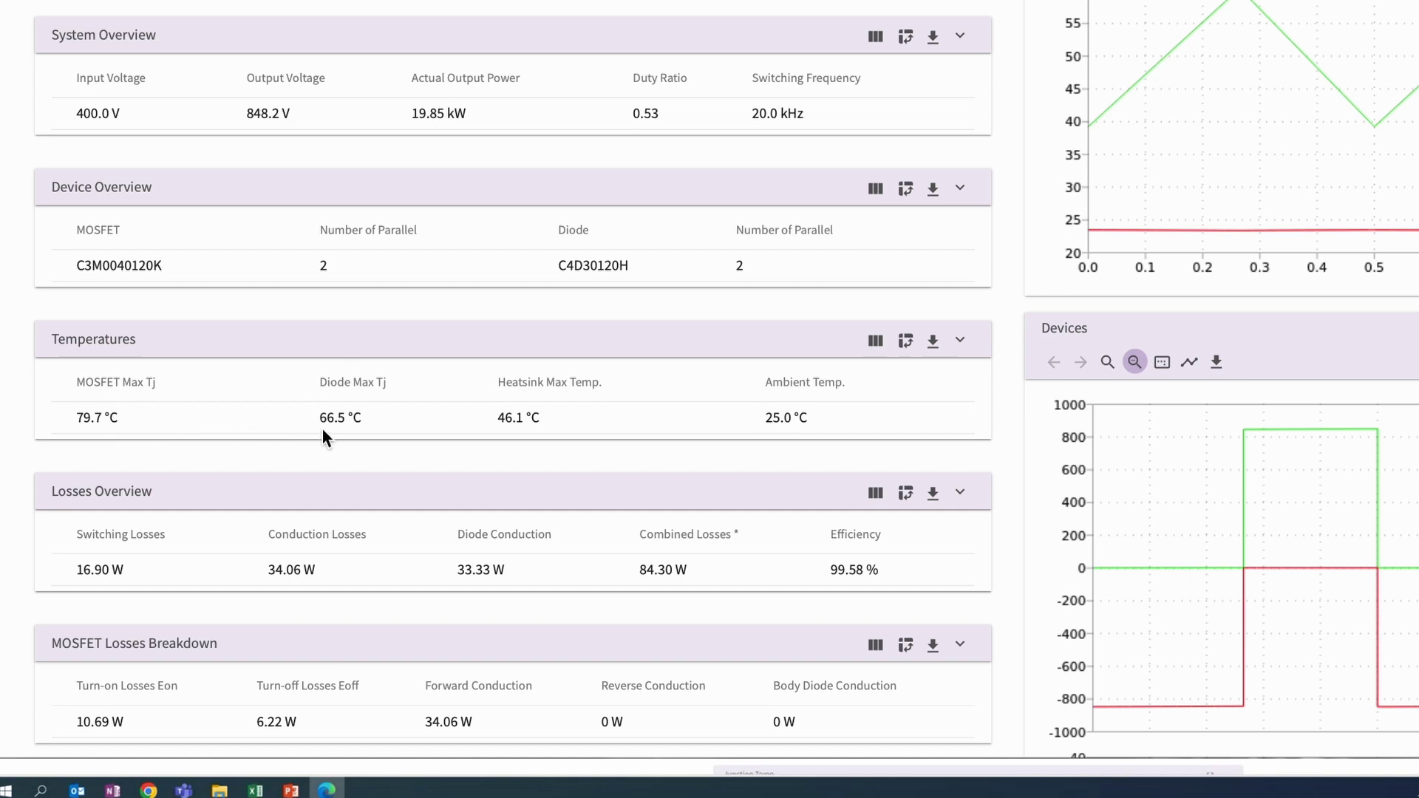
mouse_move(331, 436)
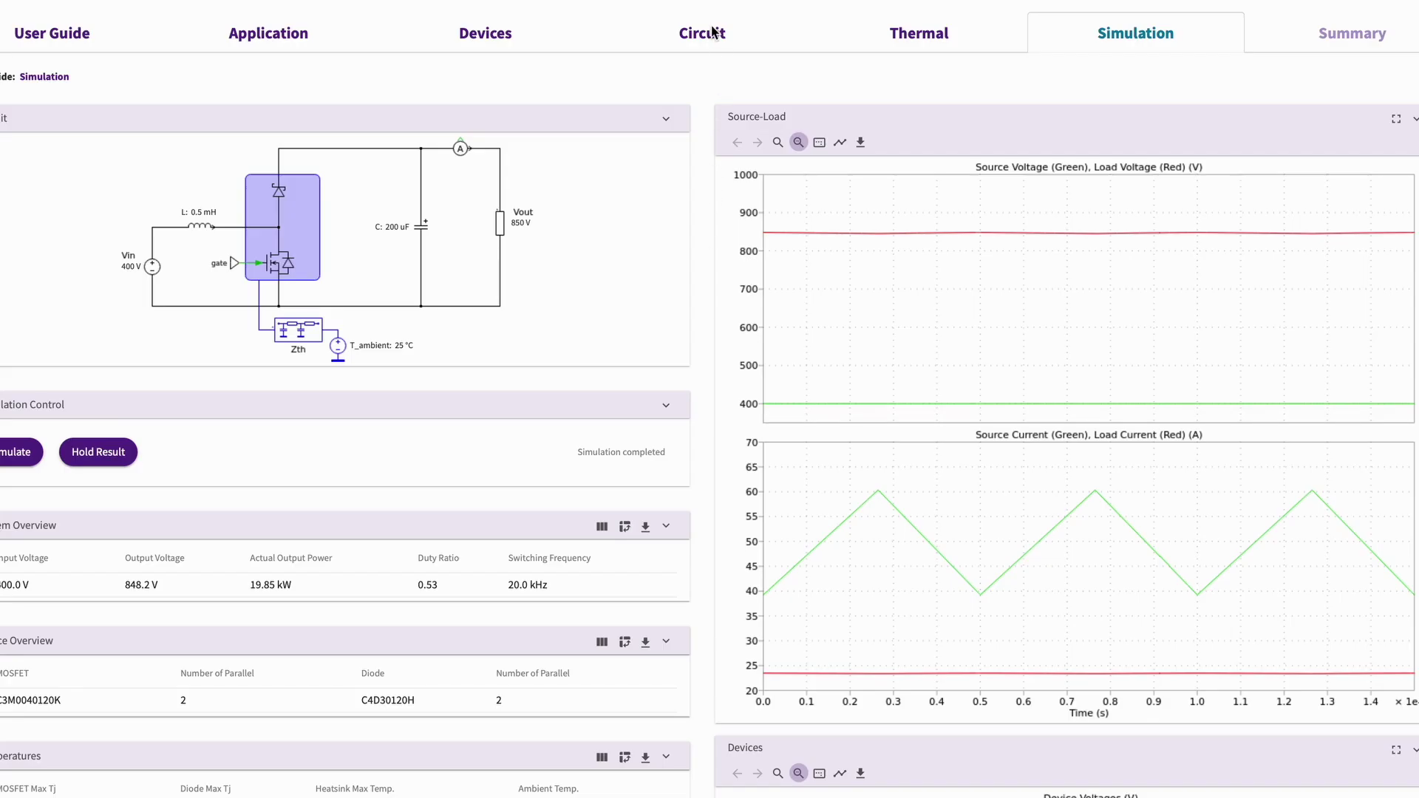
Change the switching frequency from 20 kHz to 65 kHz
left_click(708, 39)
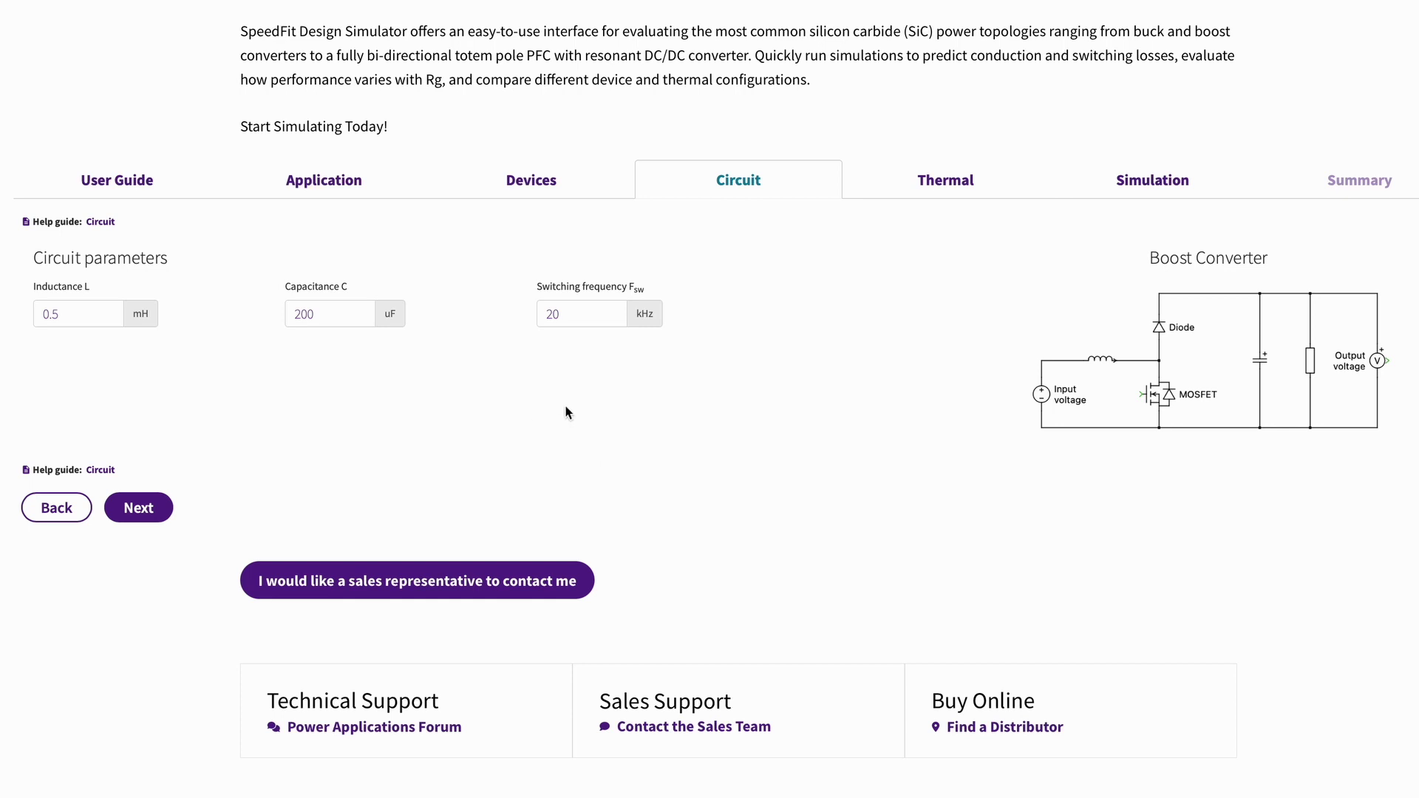
double_click(568, 317)
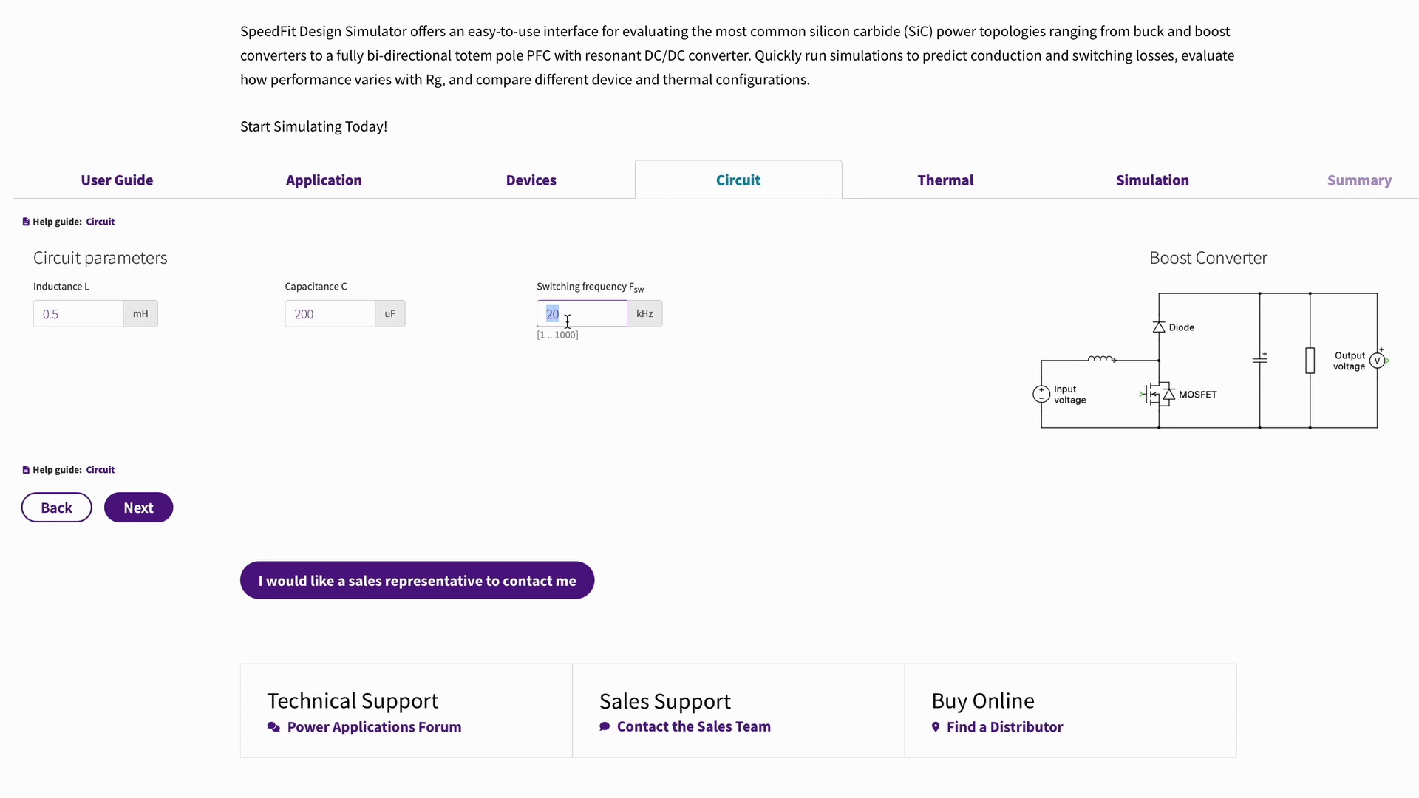
type("65")
left_click(570, 385)
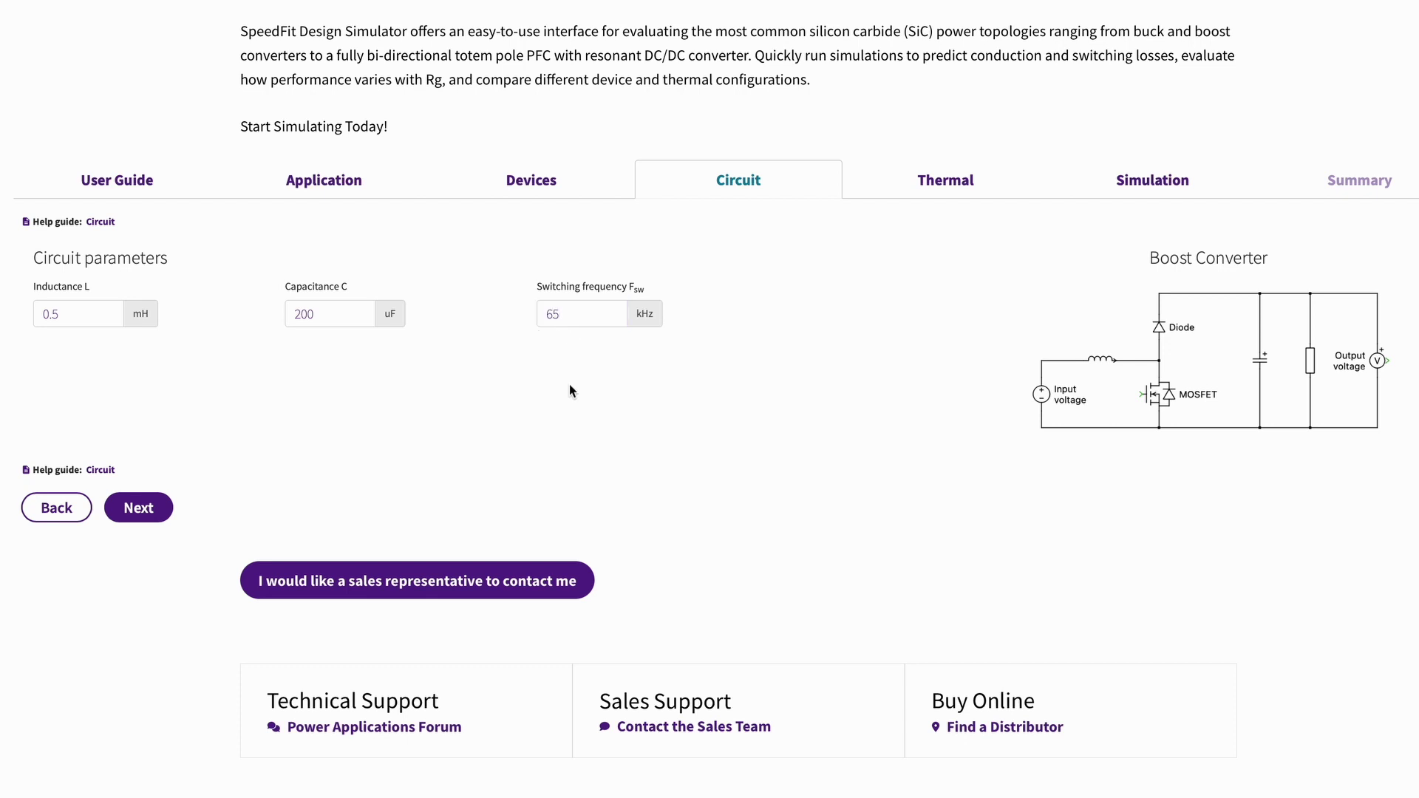
Hold the 20 kHz result as Trace 1 and simulate again at 65 kHz
left_click(138, 507)
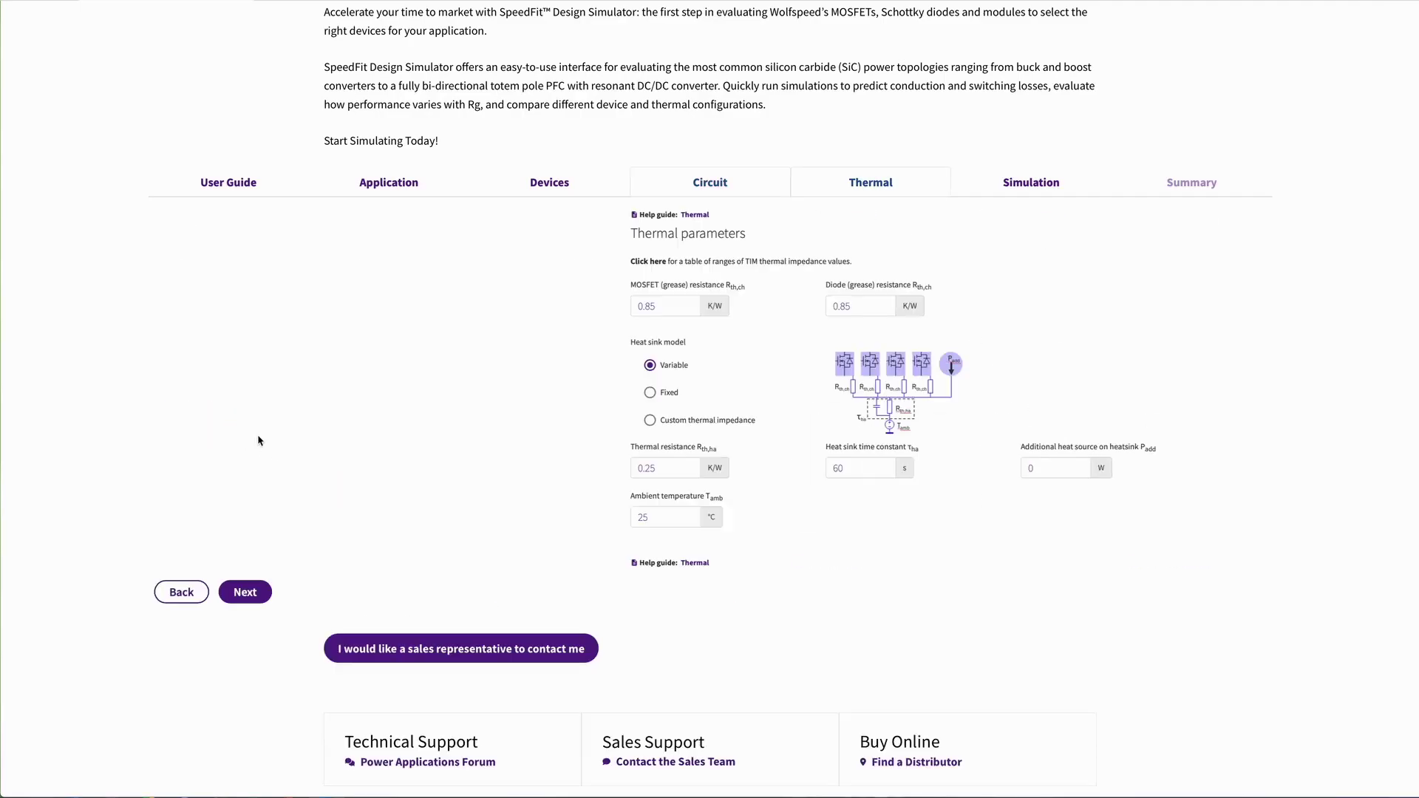
left_click(245, 592)
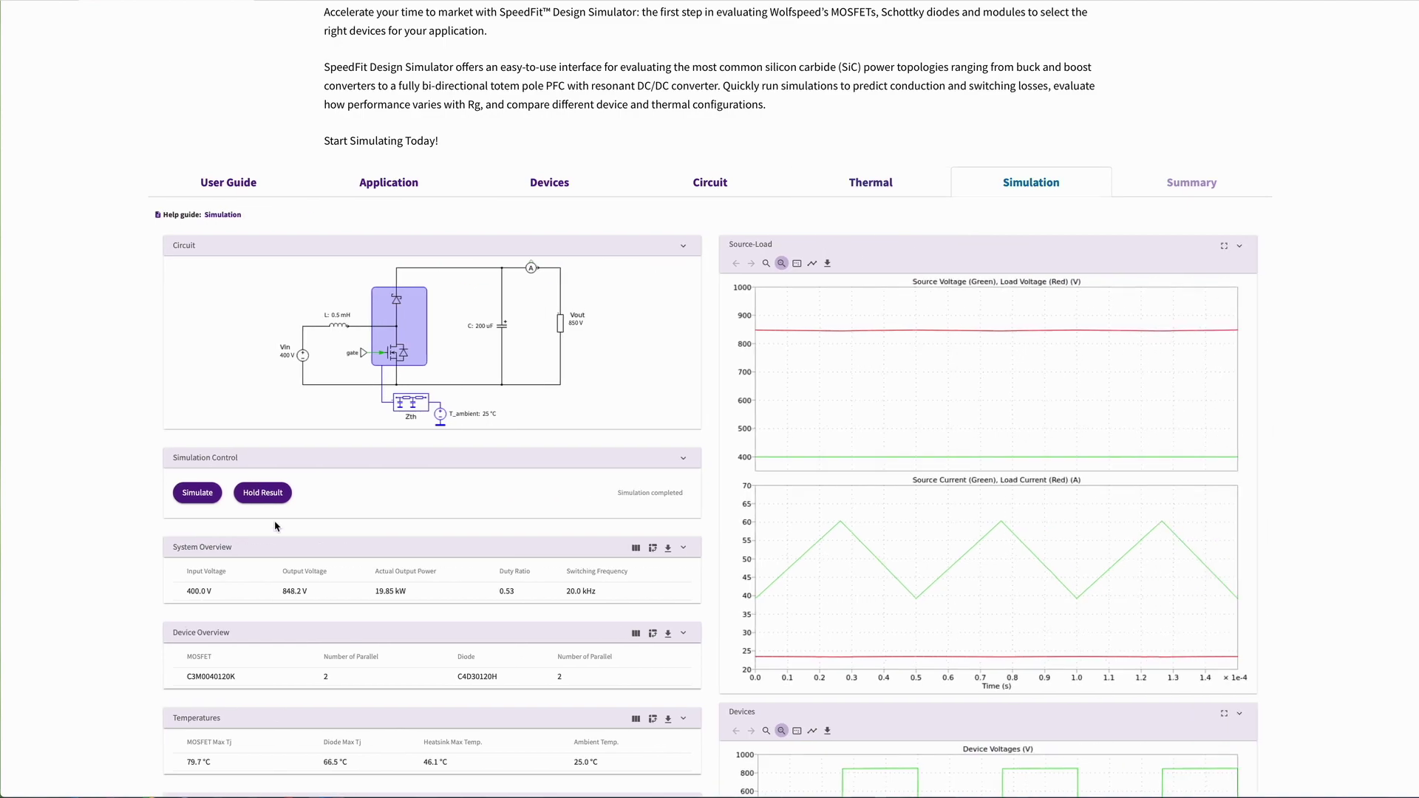
left_click(344, 568)
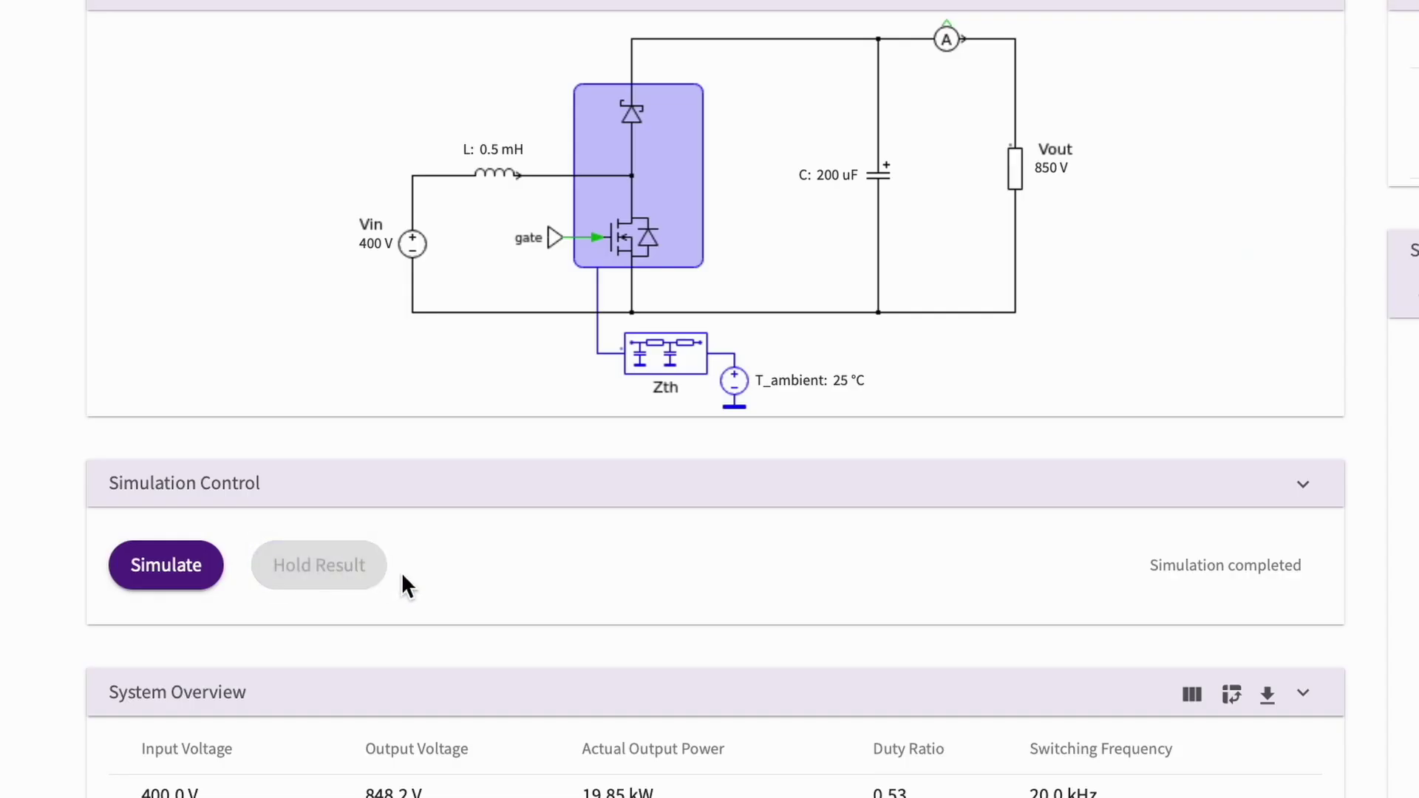
left_click(179, 574)
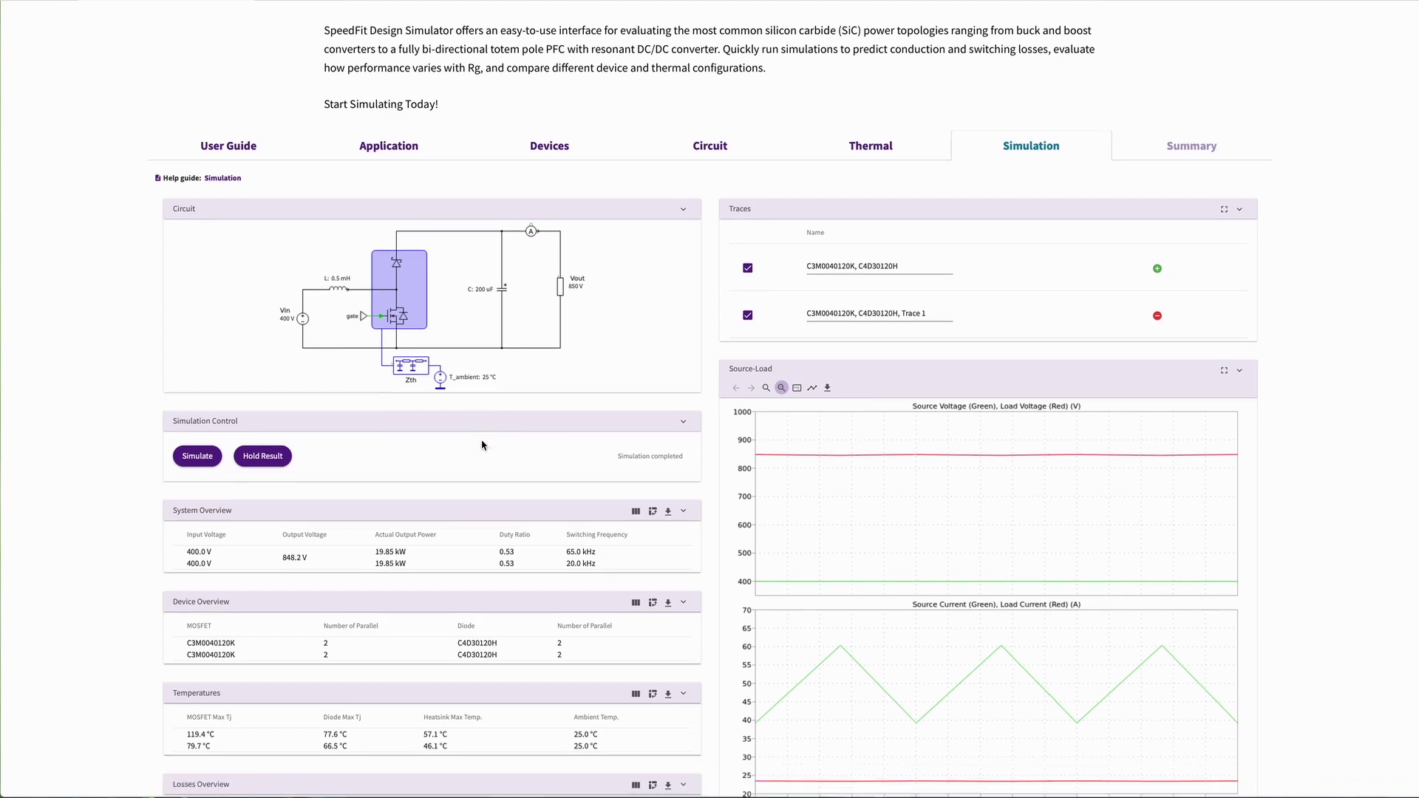
Scroll down to compare switching losses: 56.18 W at 65 kHz versus 16.90 W at 20 kHz
scroll(482, 445, "down", 2)
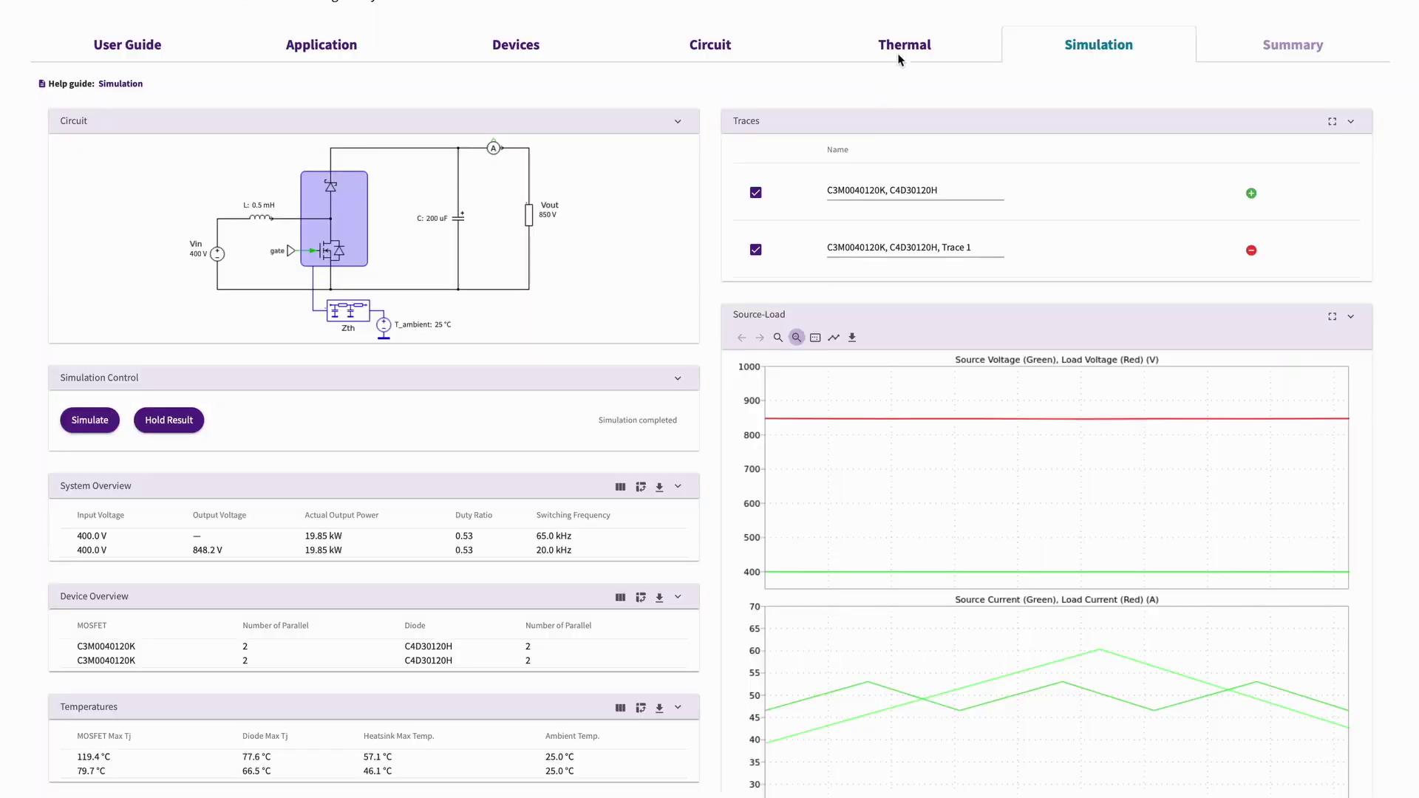
Change ambient temperature from 25 to 55 °C and hold the 65 kHz result as Trace 2
left_click(902, 48)
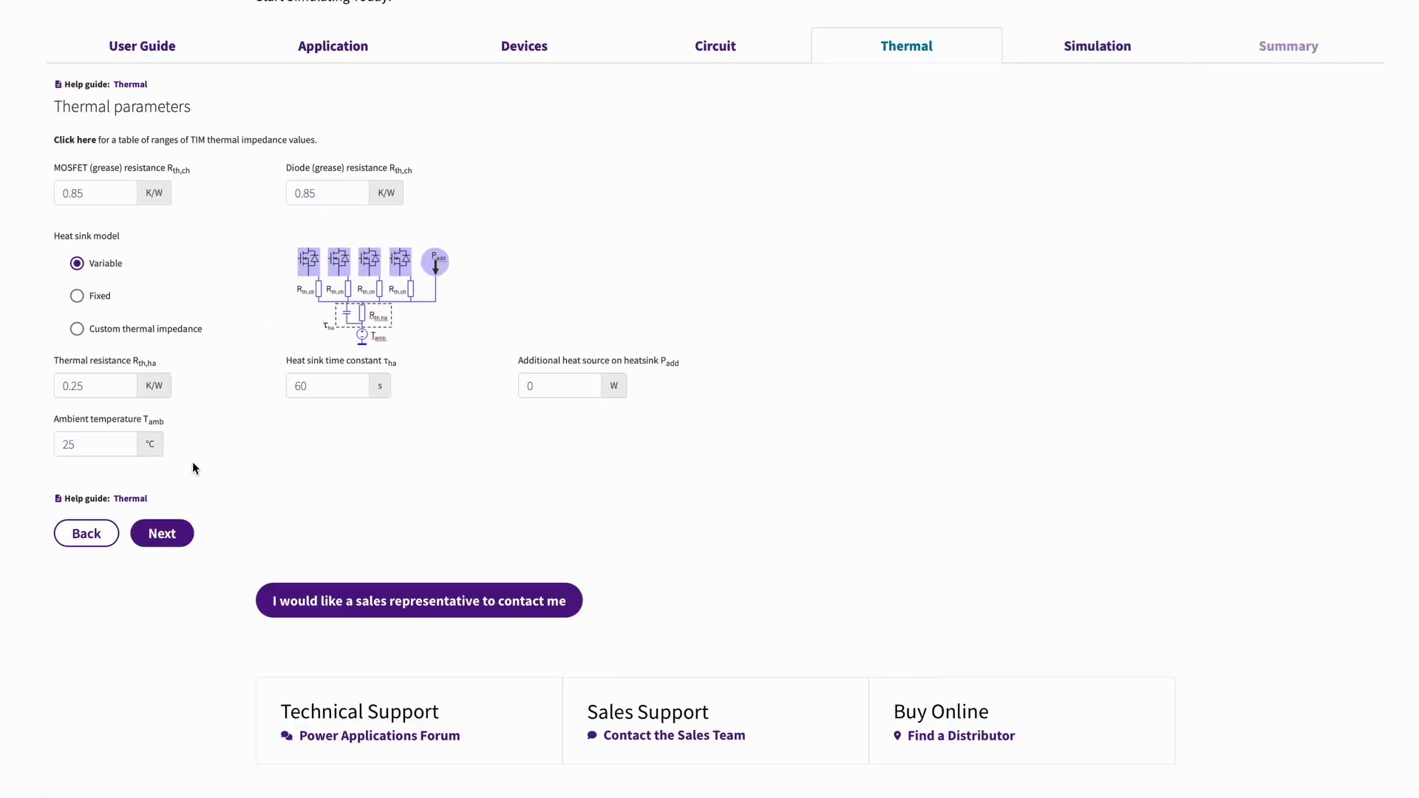
left_click(114, 447)
left_click_drag(103, 444, 56, 443)
type("55")
left_click(165, 530)
scroll(185, 429, "down", 1)
left_click(189, 411)
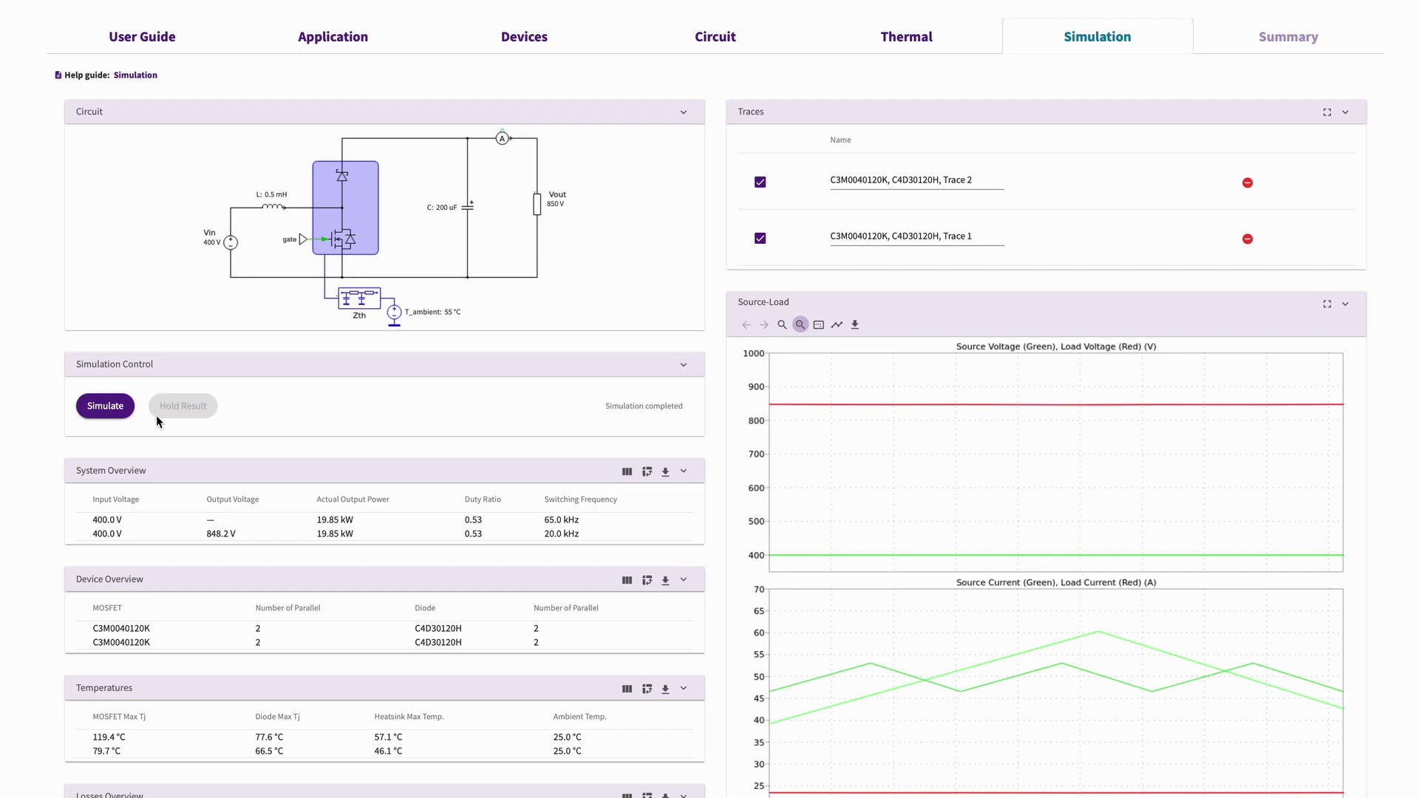
Simulate at 55 °C ambient and compare MOSFET Tj of 153.7, 119.4 and 79.7 °C
left_click(104, 406)
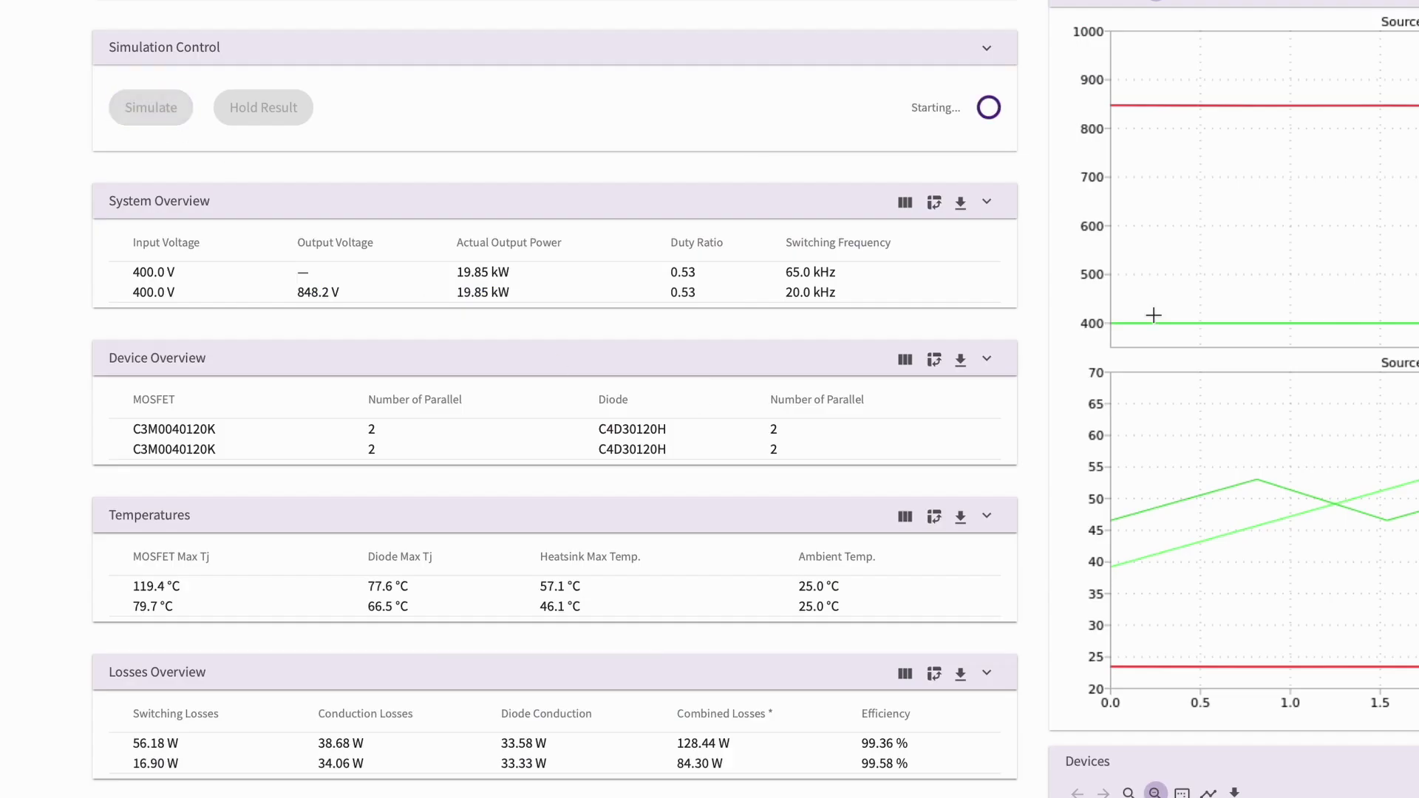
scroll(1219, 355, "down", 3)
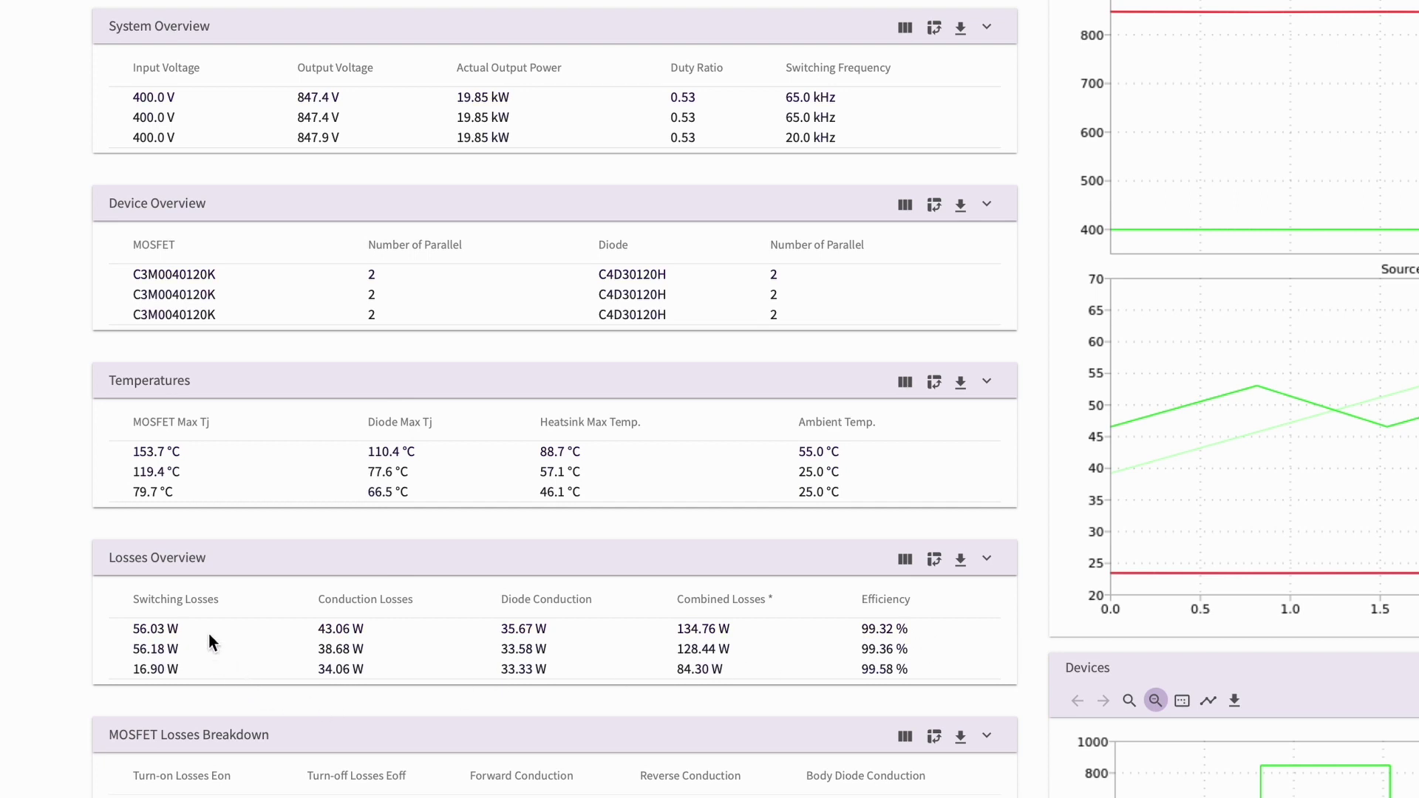
mouse_move(208, 634)
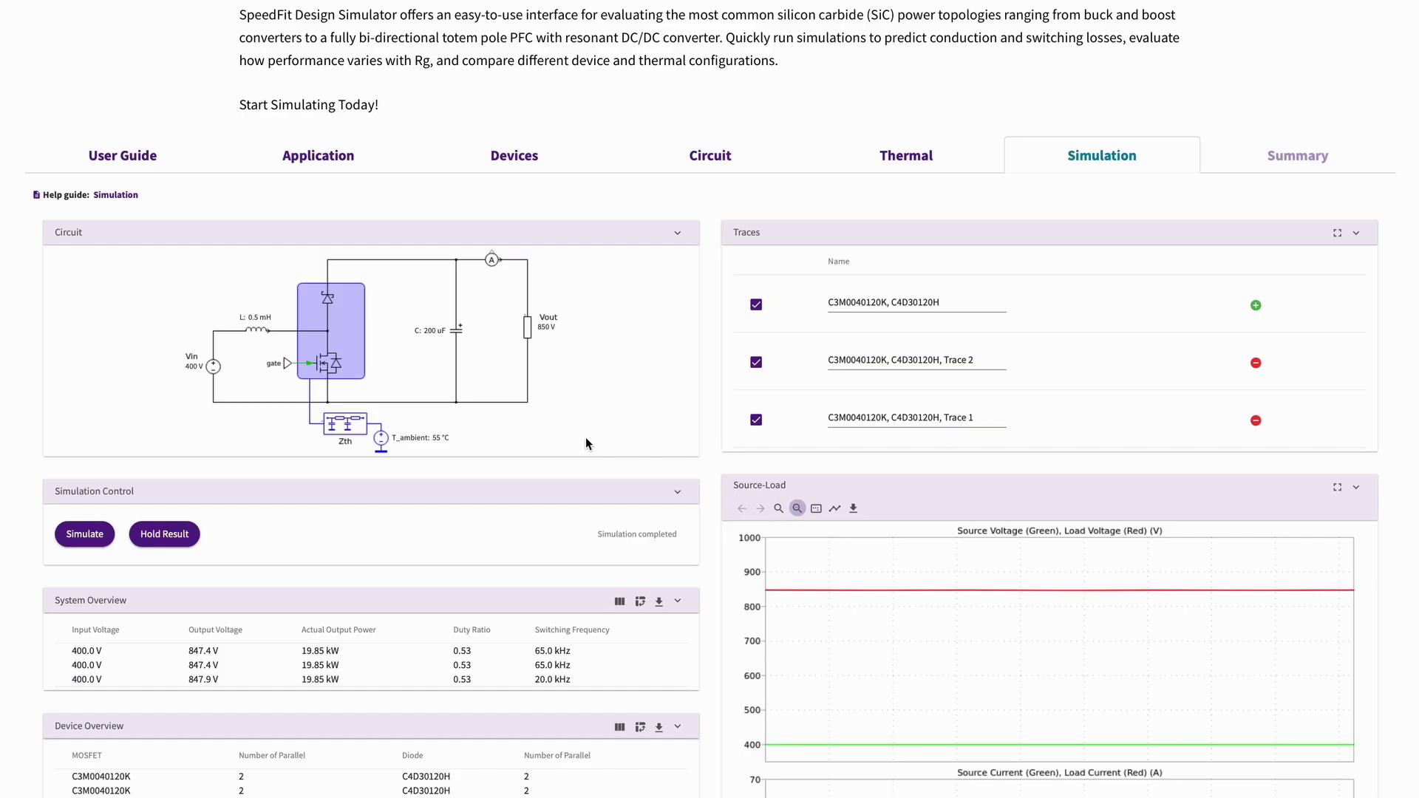
Swap the MOSFET to C3M0032120K with 2 devices in parallel
scroll(586, 440, "down", 1)
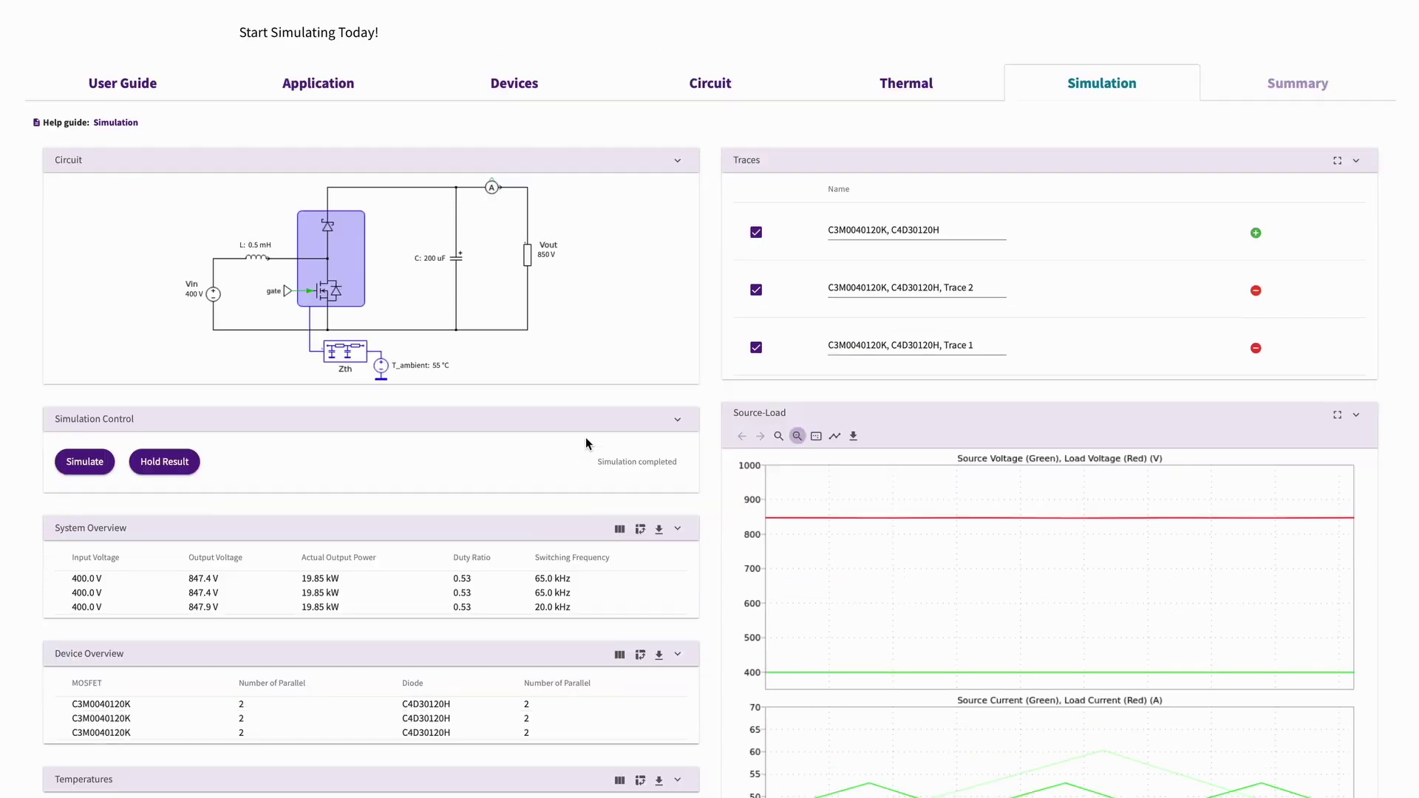
left_click(518, 83)
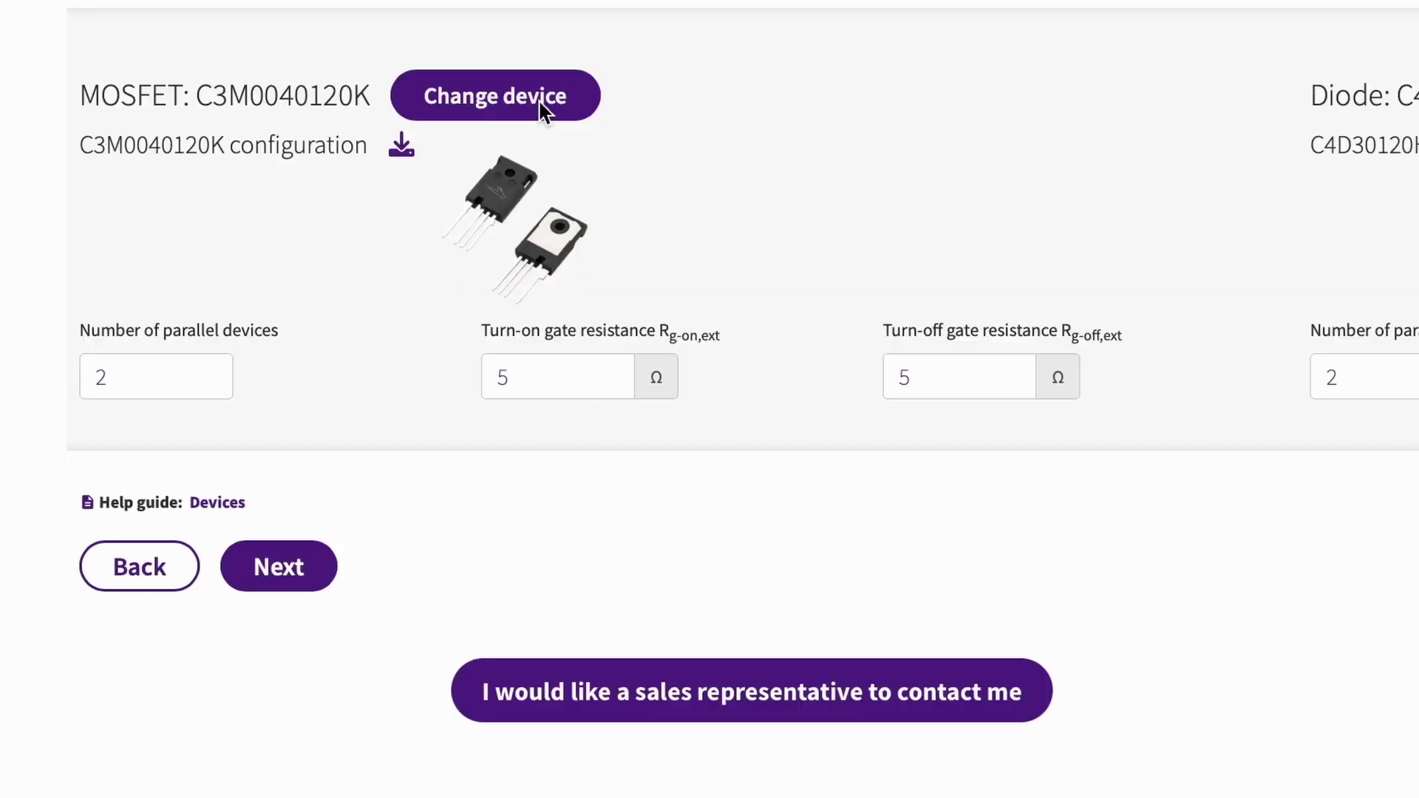
left_click(540, 107)
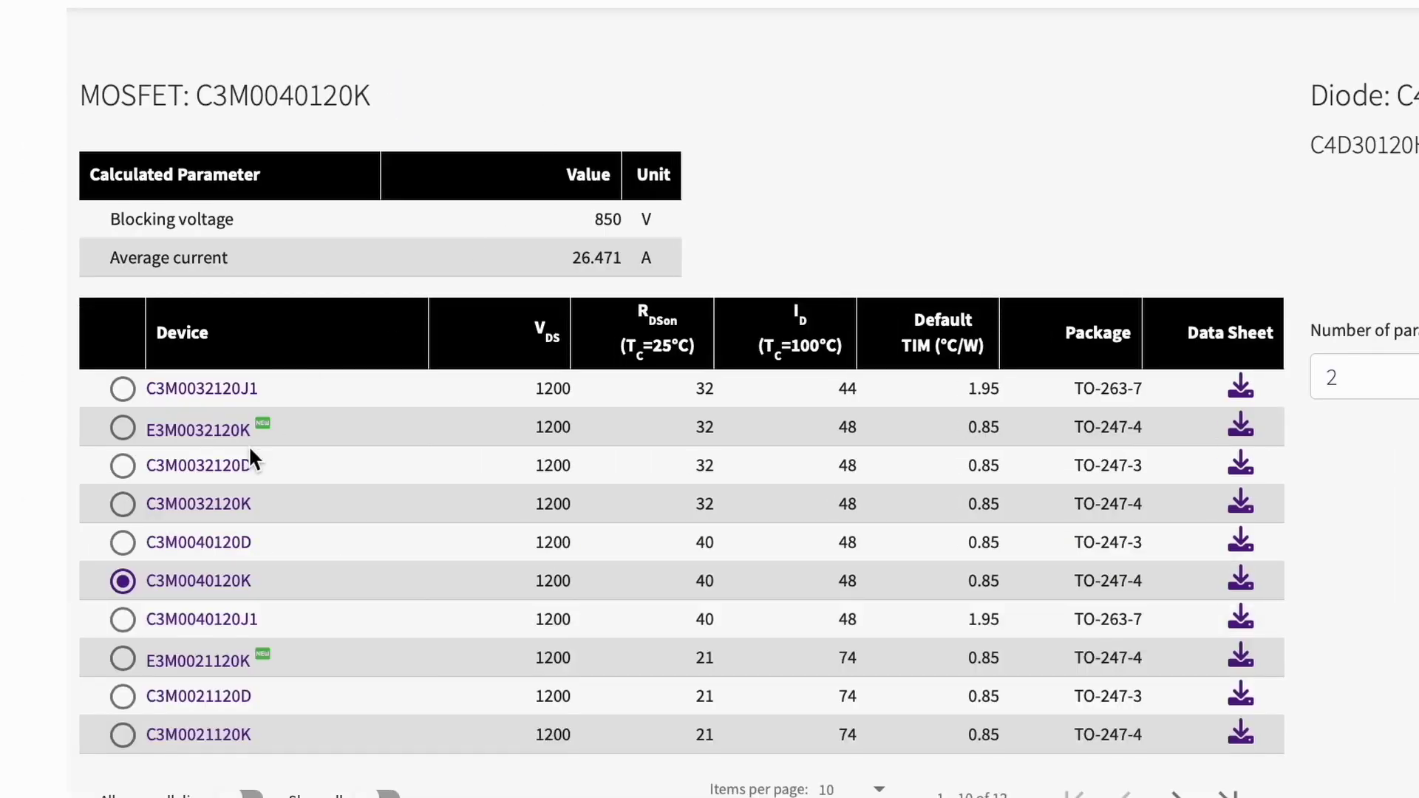
left_click(120, 503)
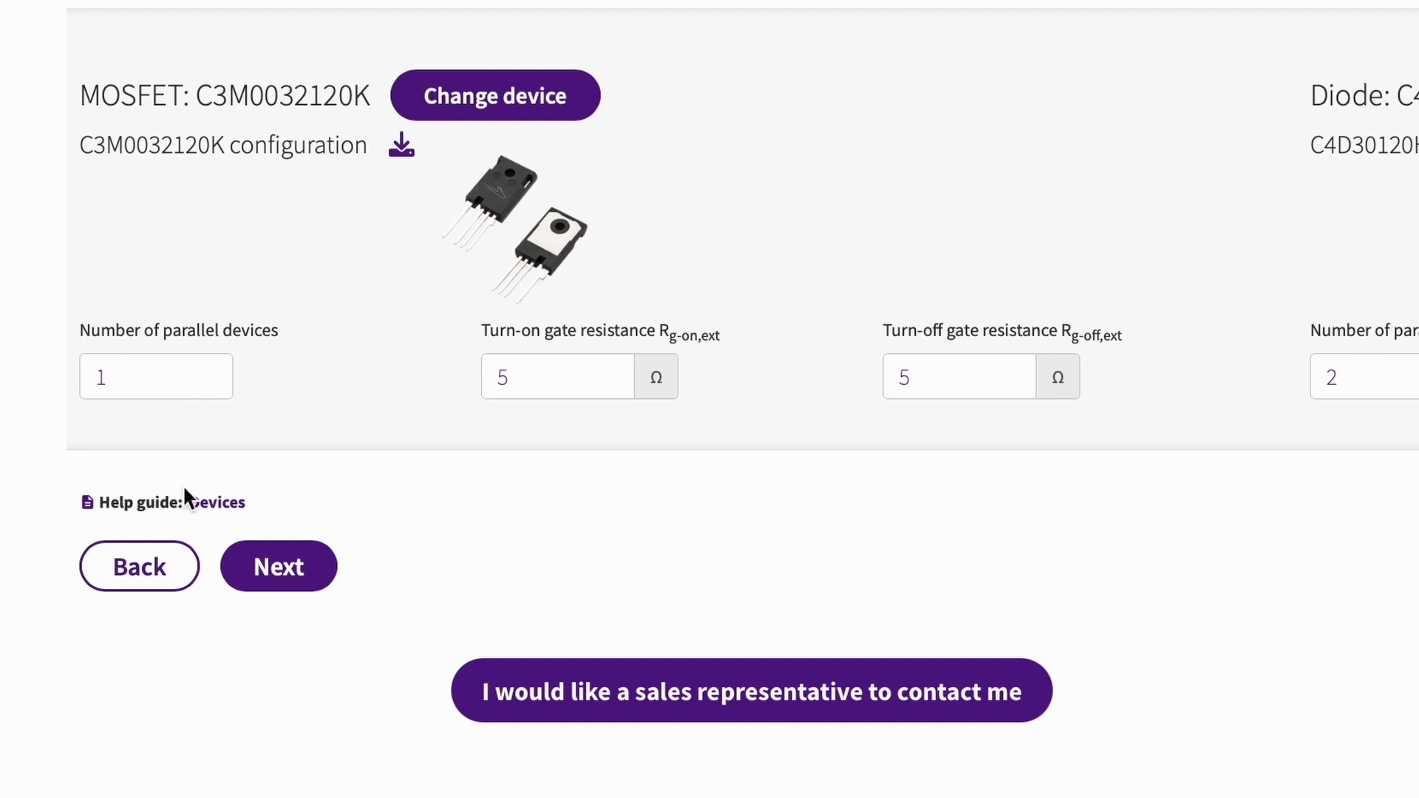
double_click(159, 374)
type("2")
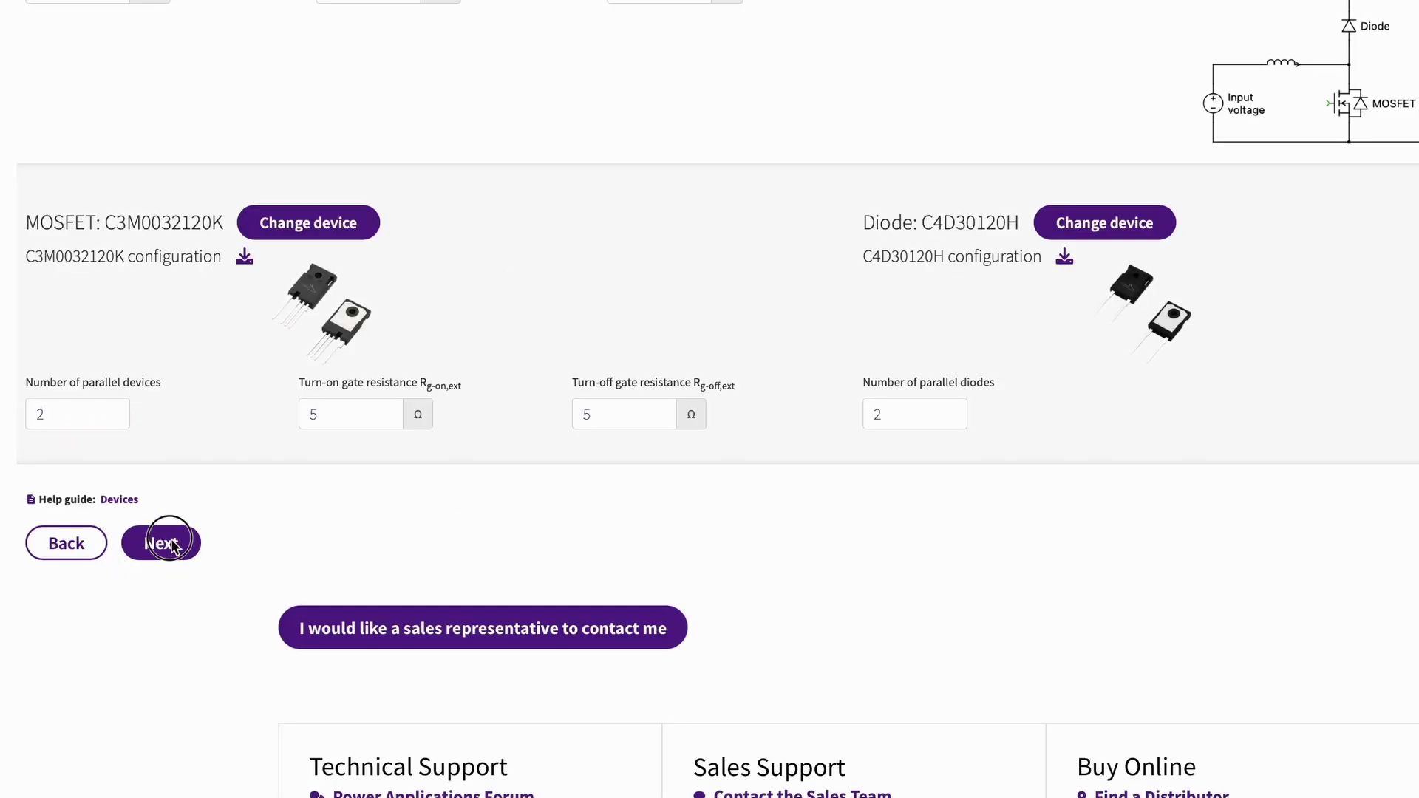
Advance through the Circuit and Thermal steps and simulate with the new MOSFET
left_click(159, 541)
left_click(157, 468)
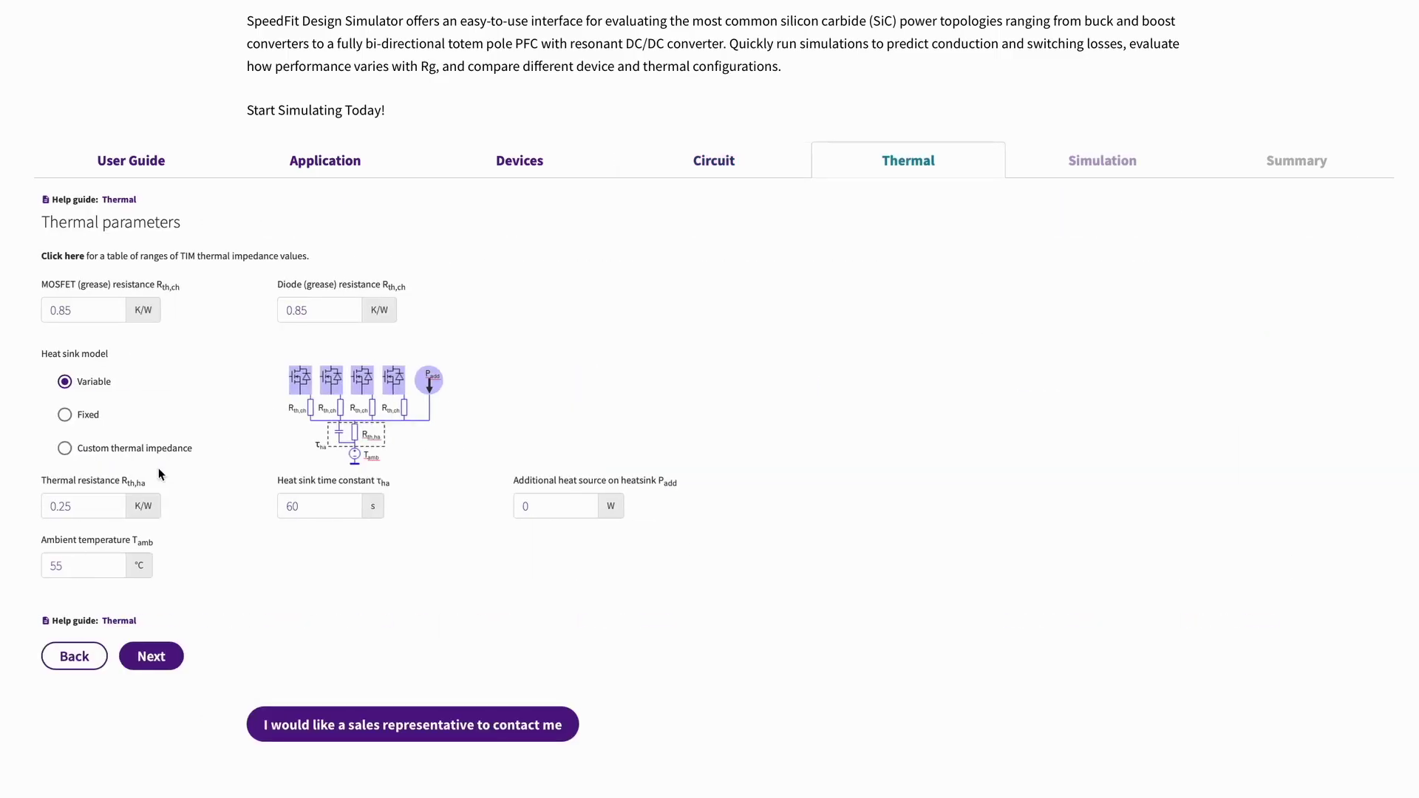
left_click(159, 656)
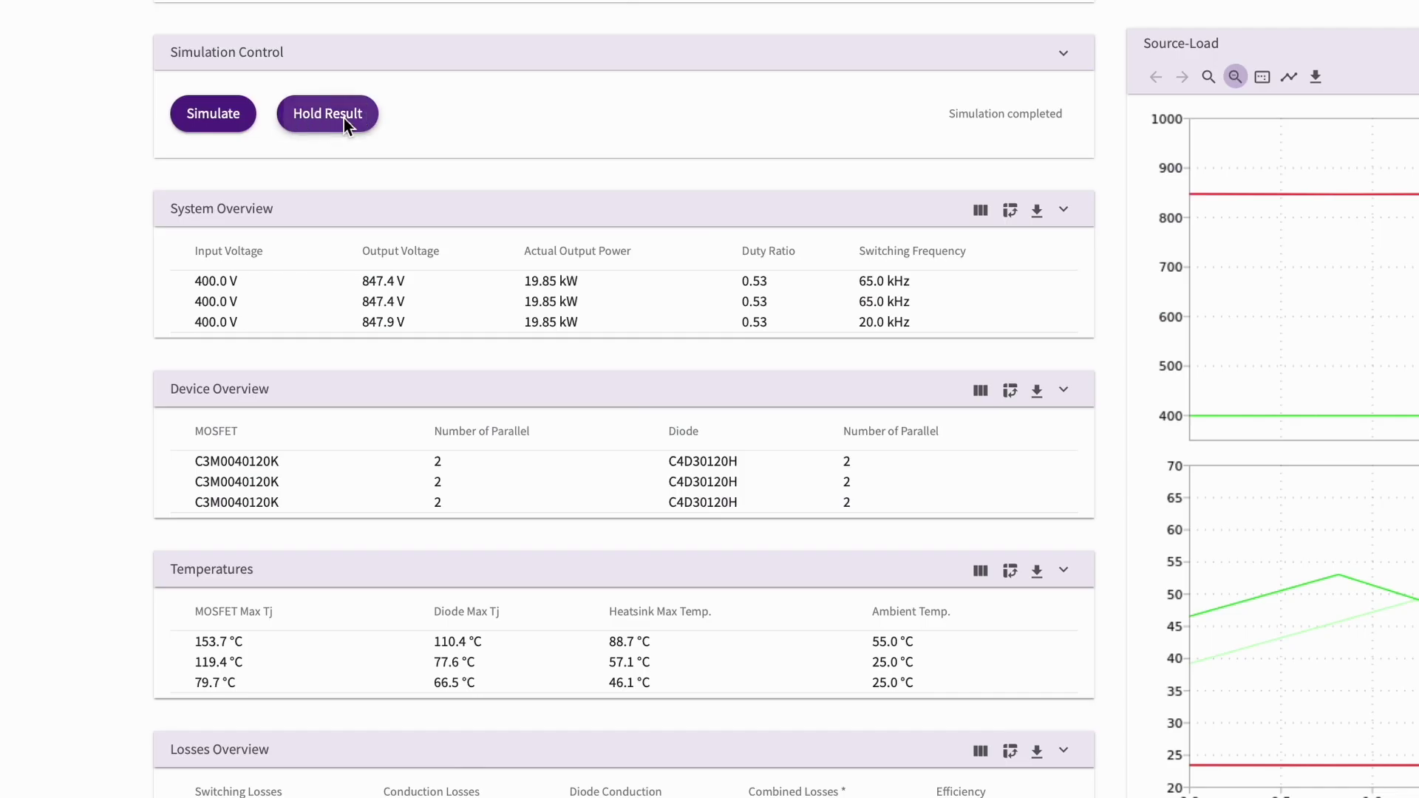
left_click(93, 535)
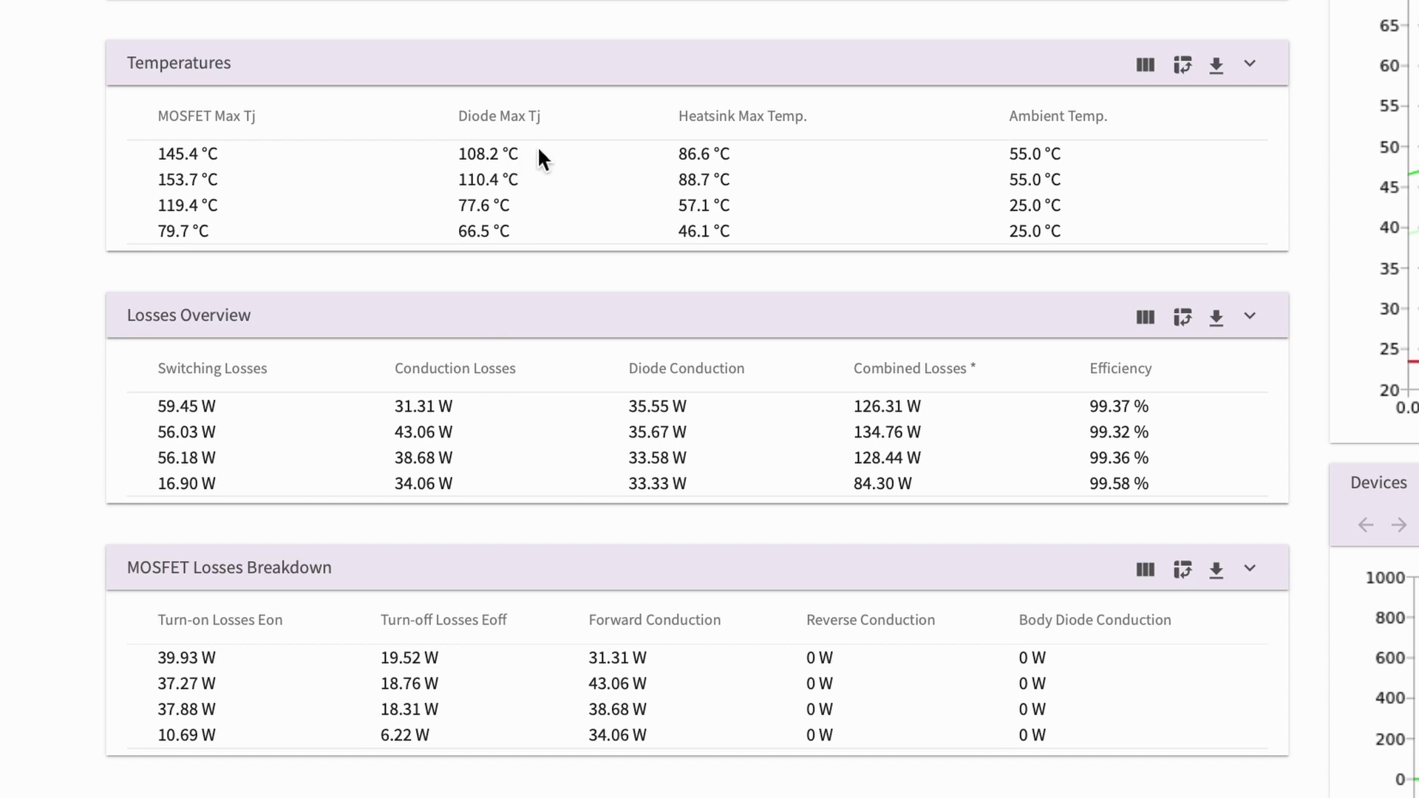
Scroll up through the C3M0032120K results showing 145.4 °C max Tj and 99.37 % efficiency
scroll(538, 145, "up", 10)
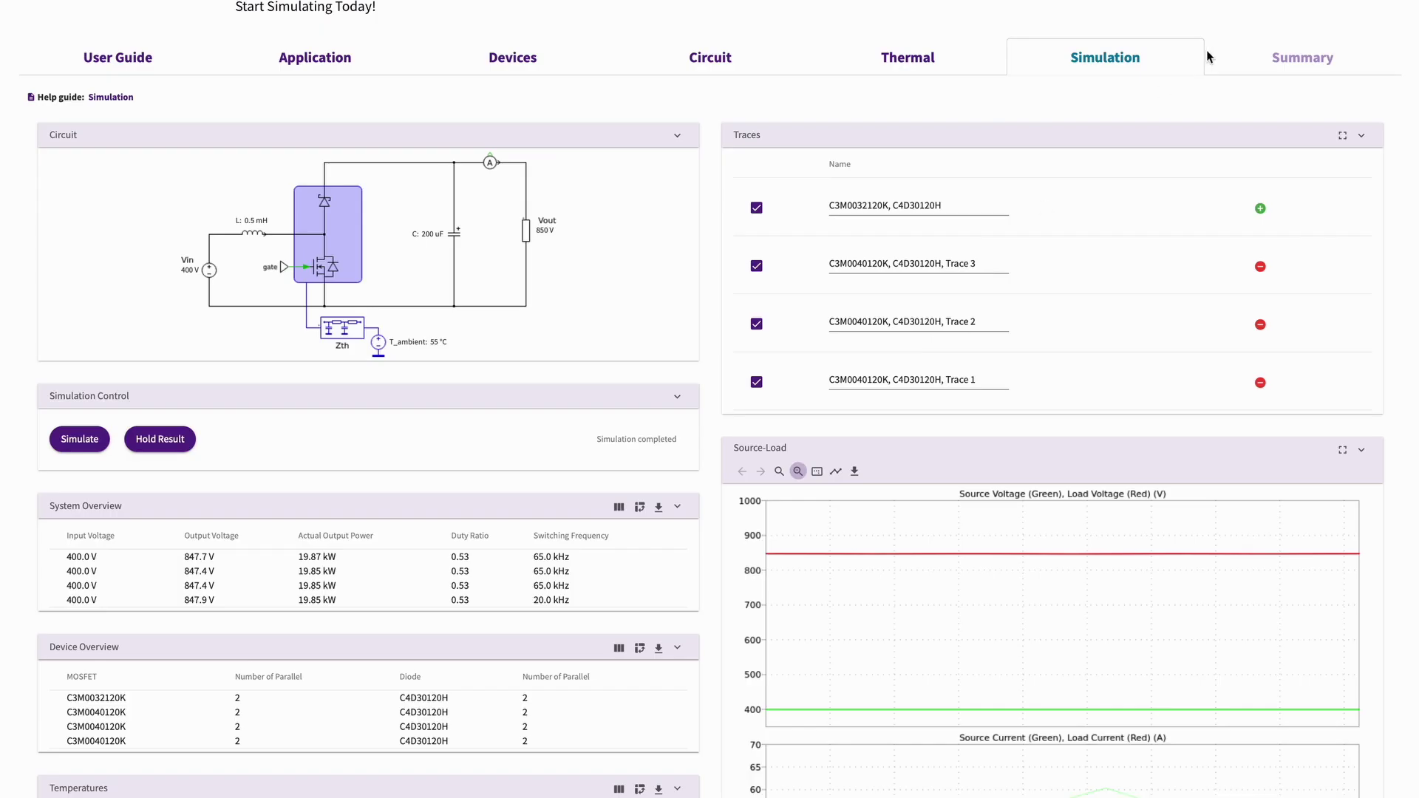
Show the Summary comparing all four traces and scroll down to the device and junction-temperature plots
left_click(1298, 64)
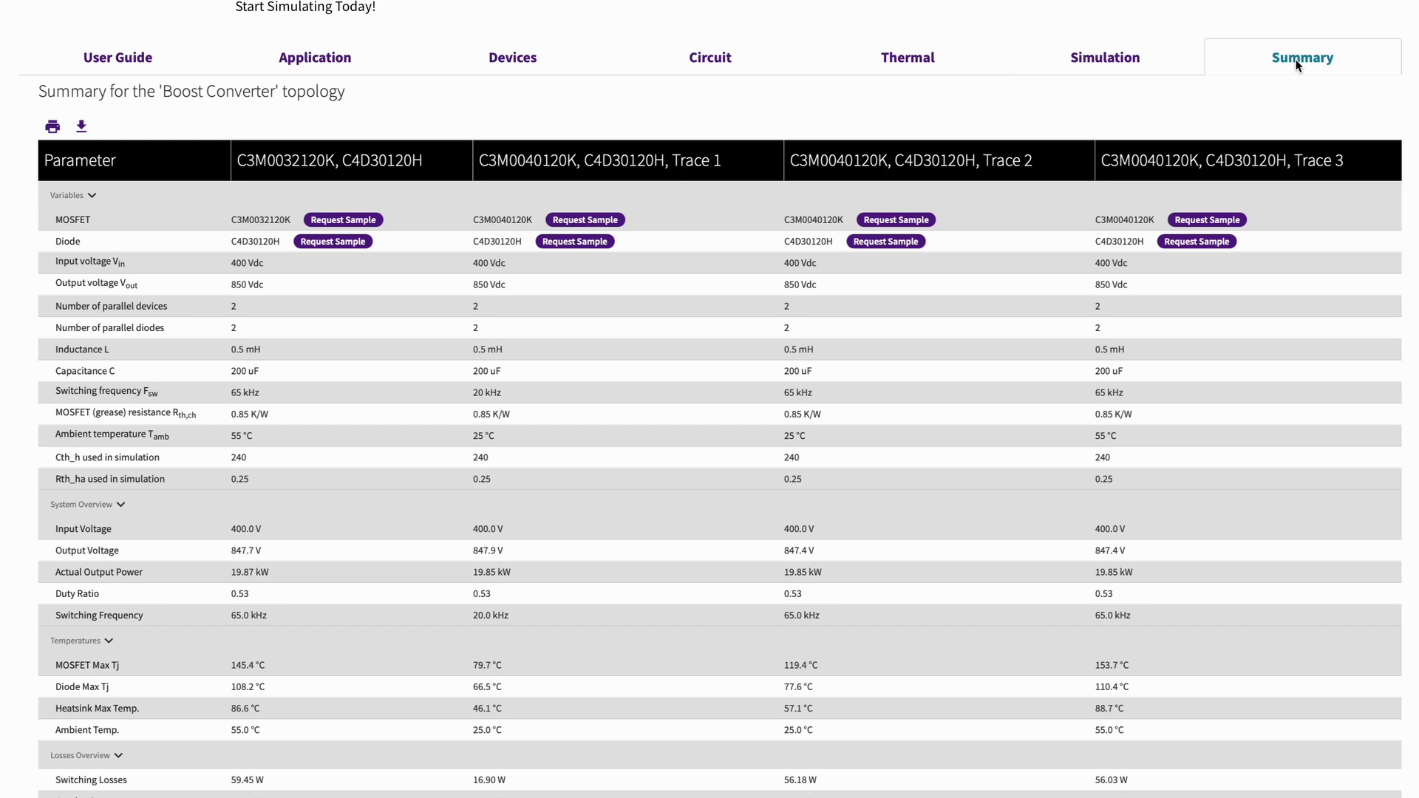
scroll(1371, 212, "down", 5)
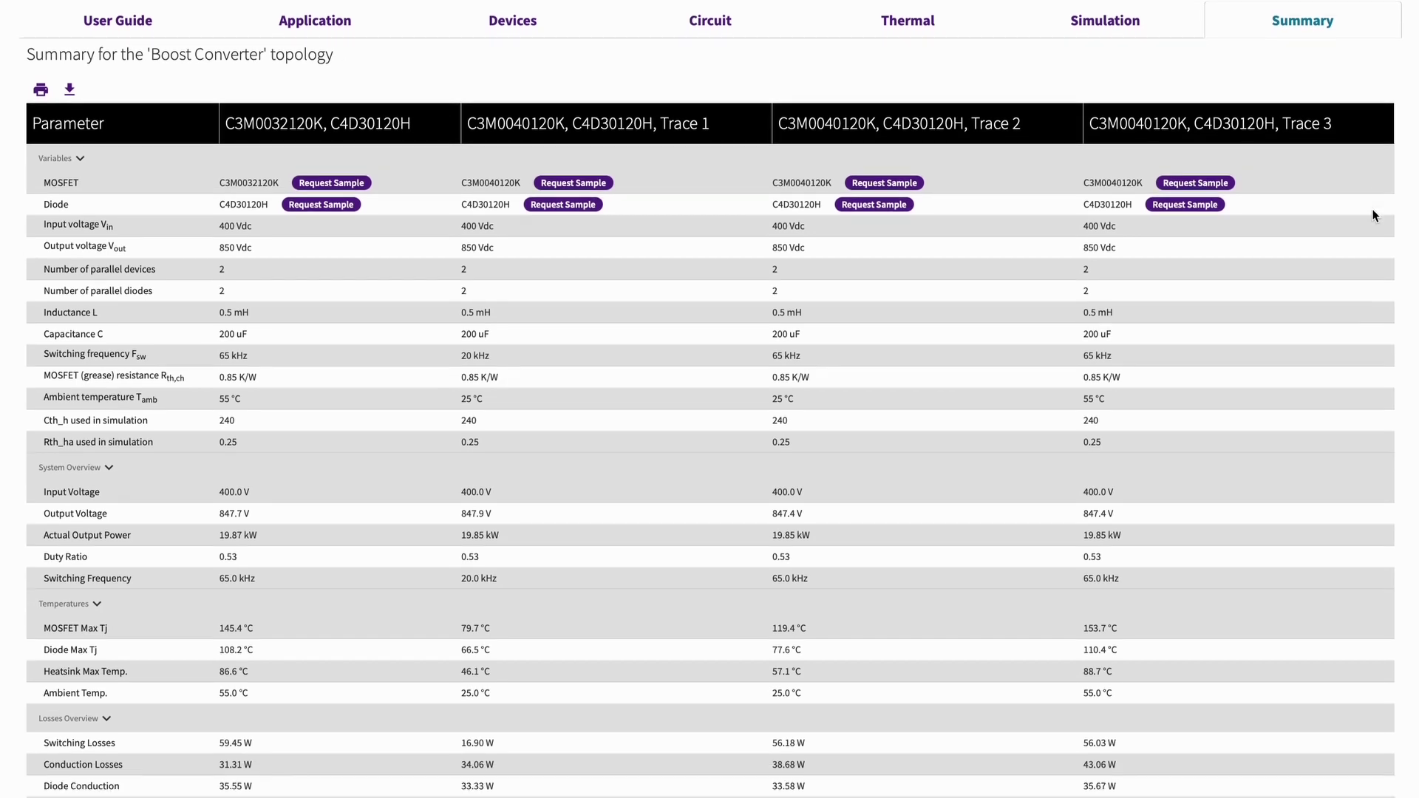
scroll(1372, 214, "down", 8)
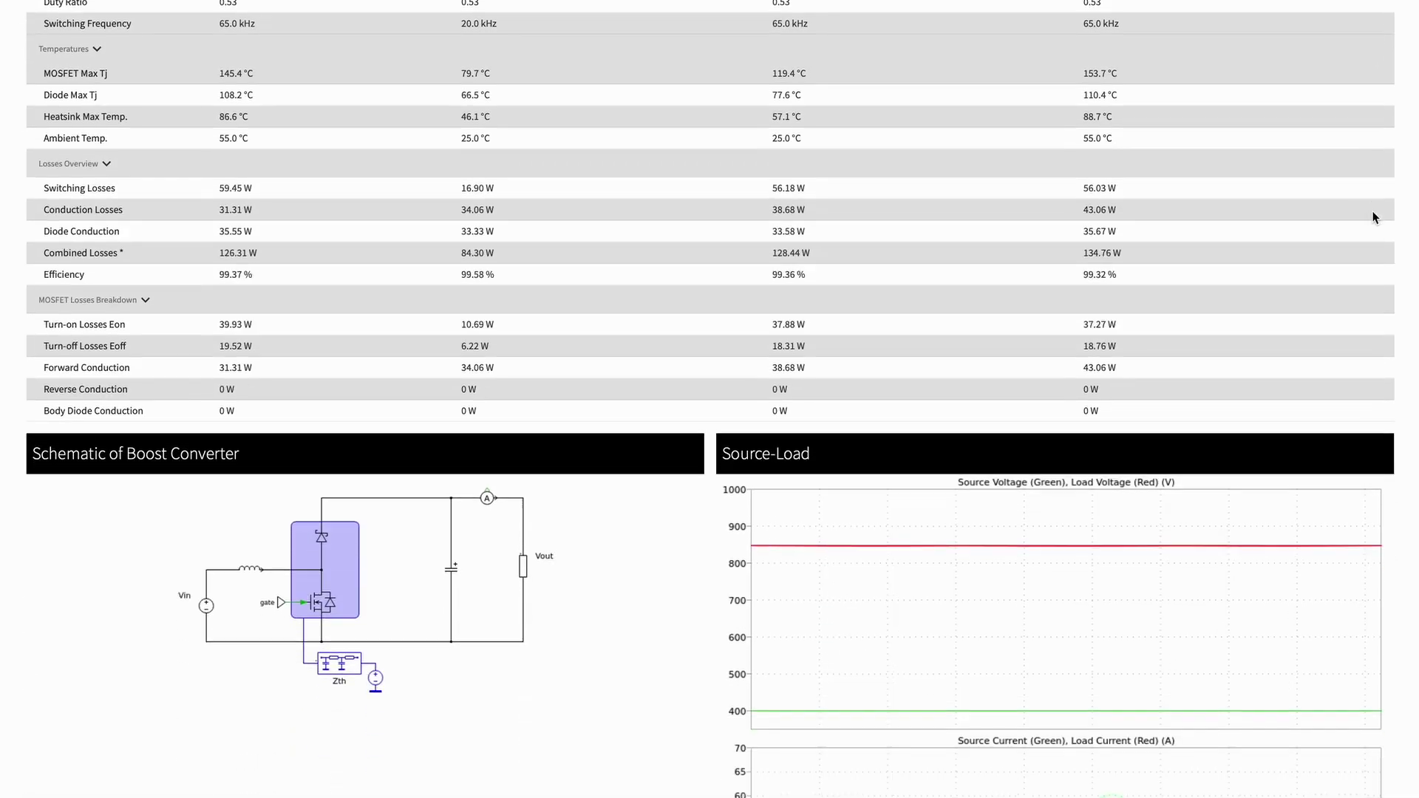
scroll(1372, 215, "down", 5)
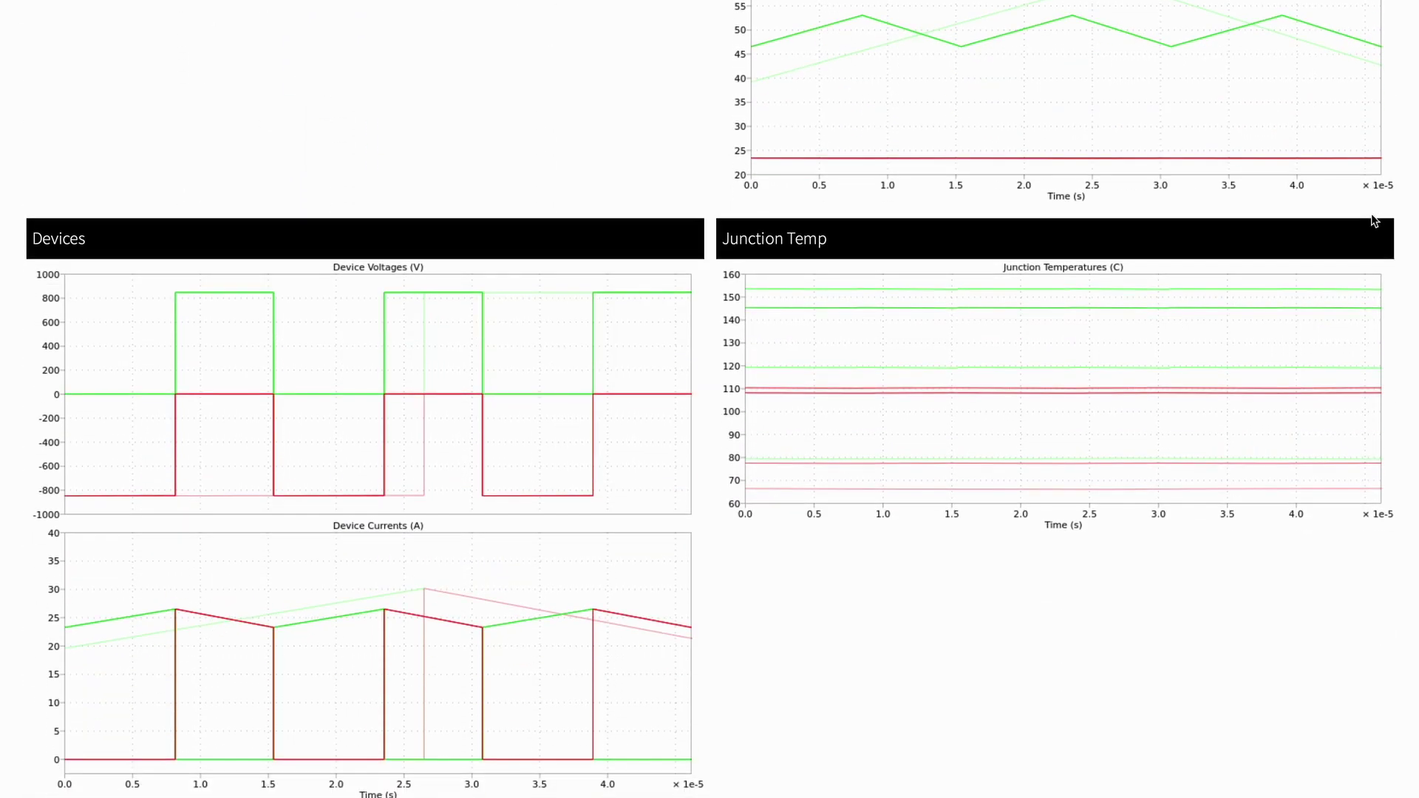